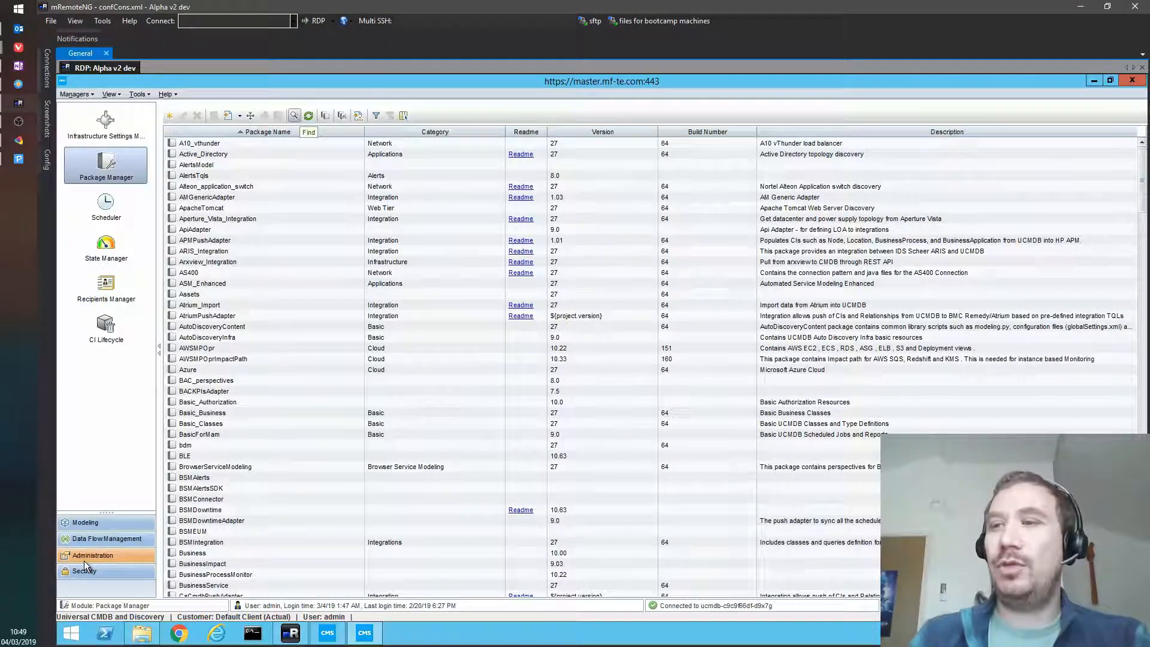
# Step: Start a new custom package named "OBM to OBM", proceed to its resource selection and enlarge the wizard window
pyautogui.click(170, 116)
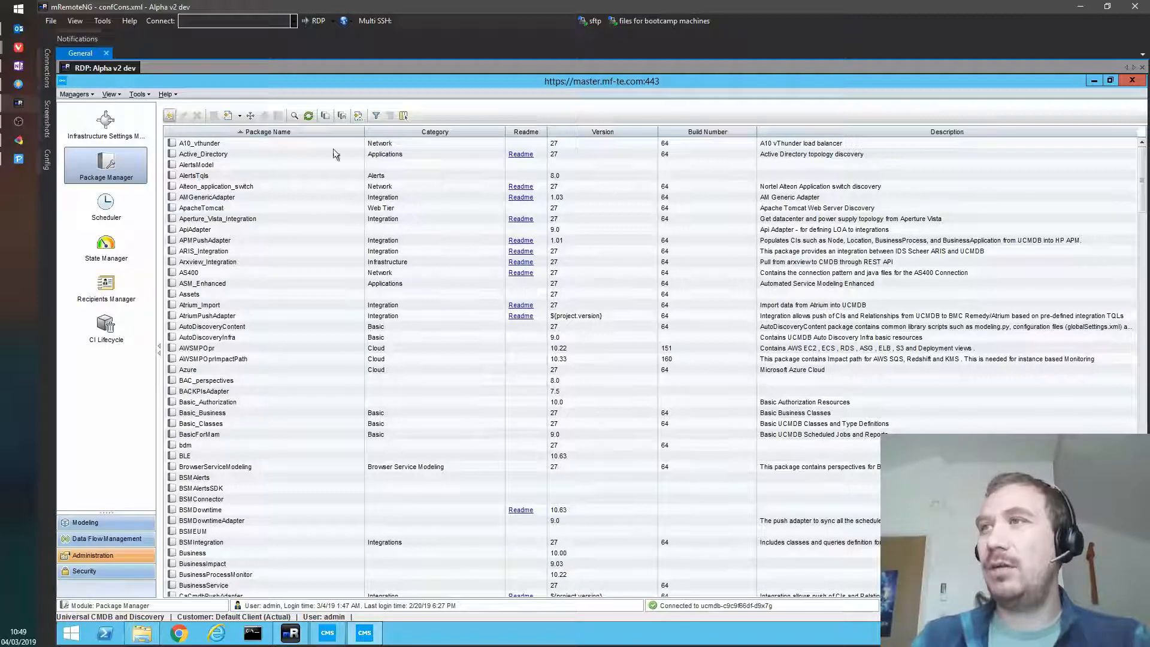
pyautogui.click(601, 238)
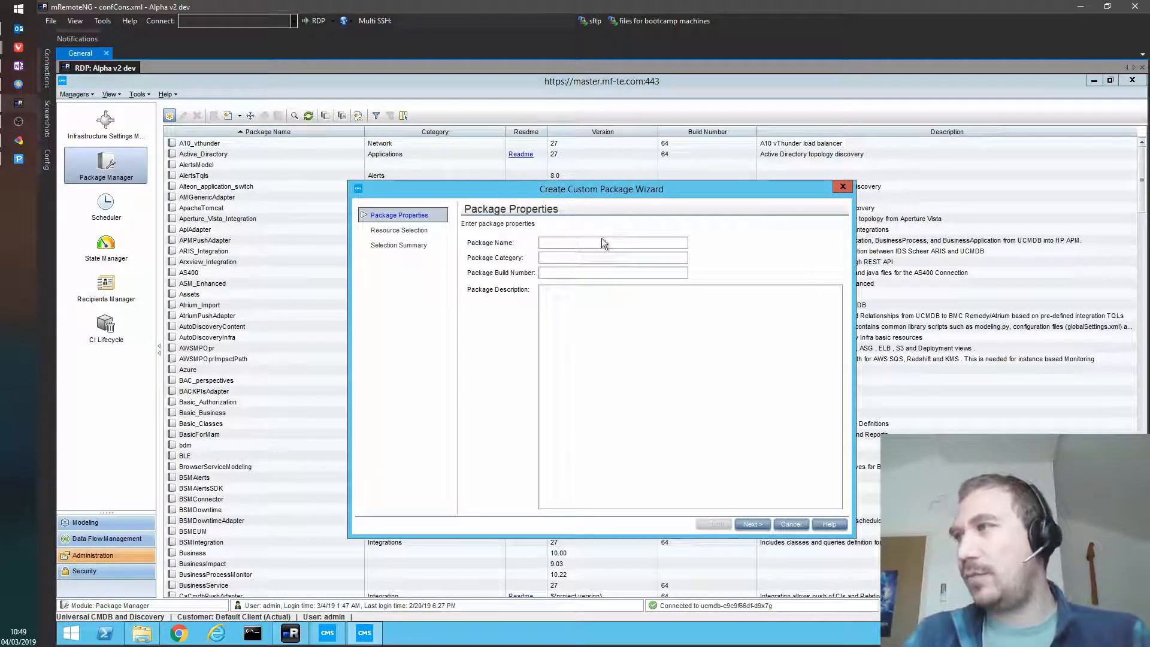
pyautogui.write('O')
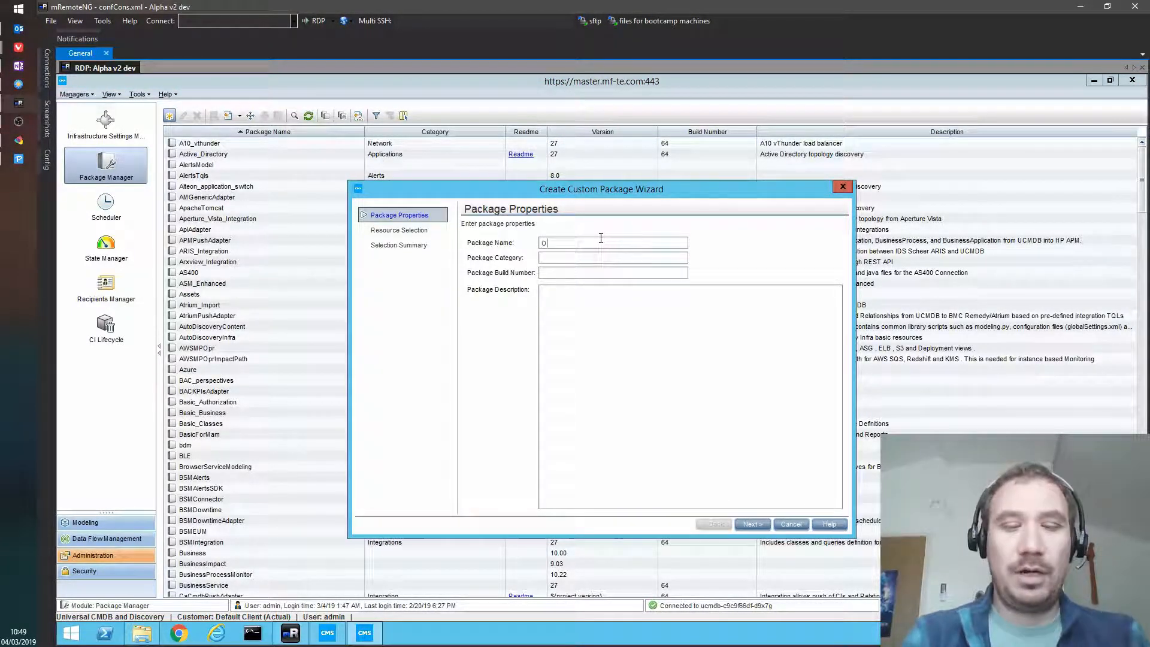
pyautogui.write('BM to OB')
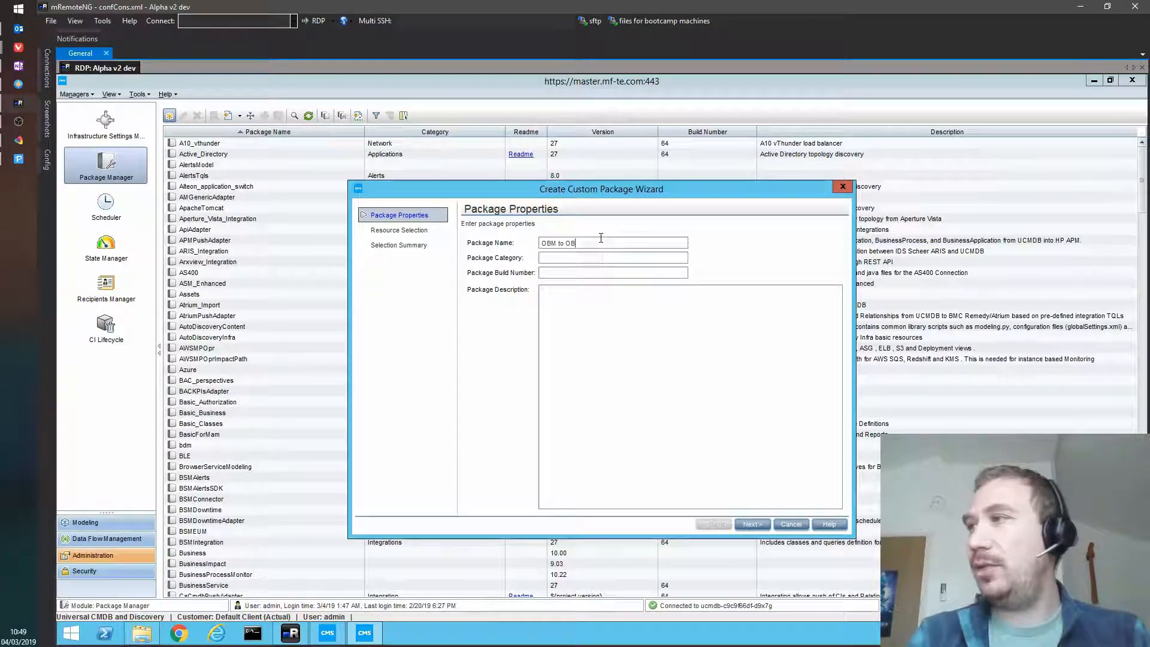
pyautogui.write('M')
pyautogui.click(752, 524)
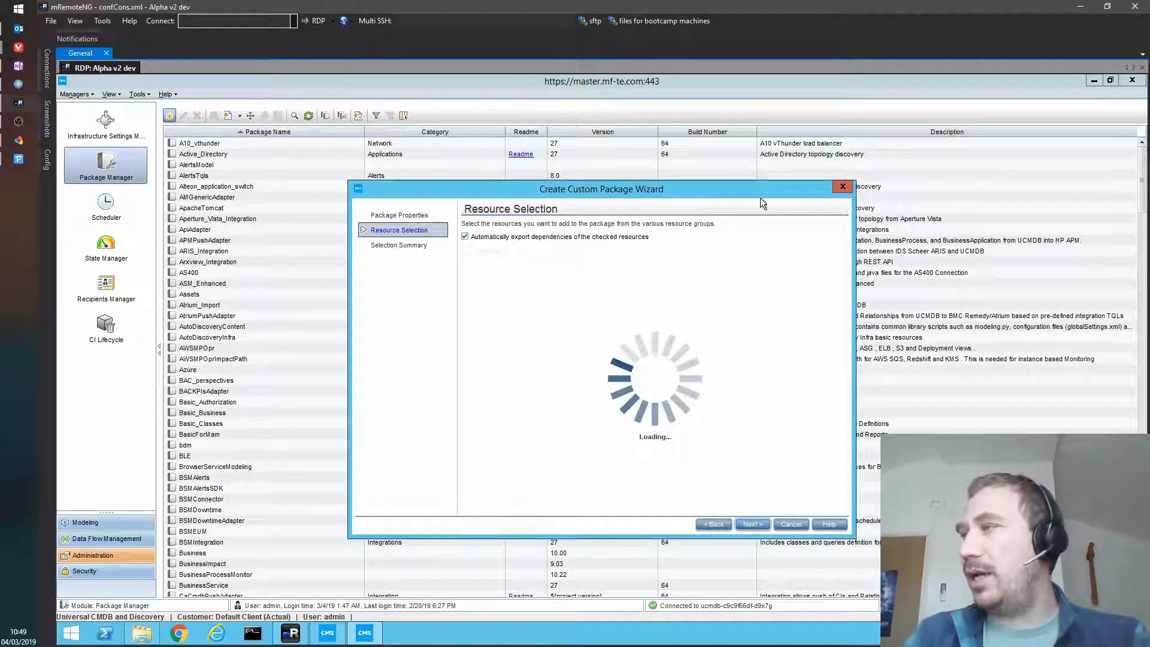
pyautogui.moveTo(715, 192); pyautogui.dragTo(599, 99)
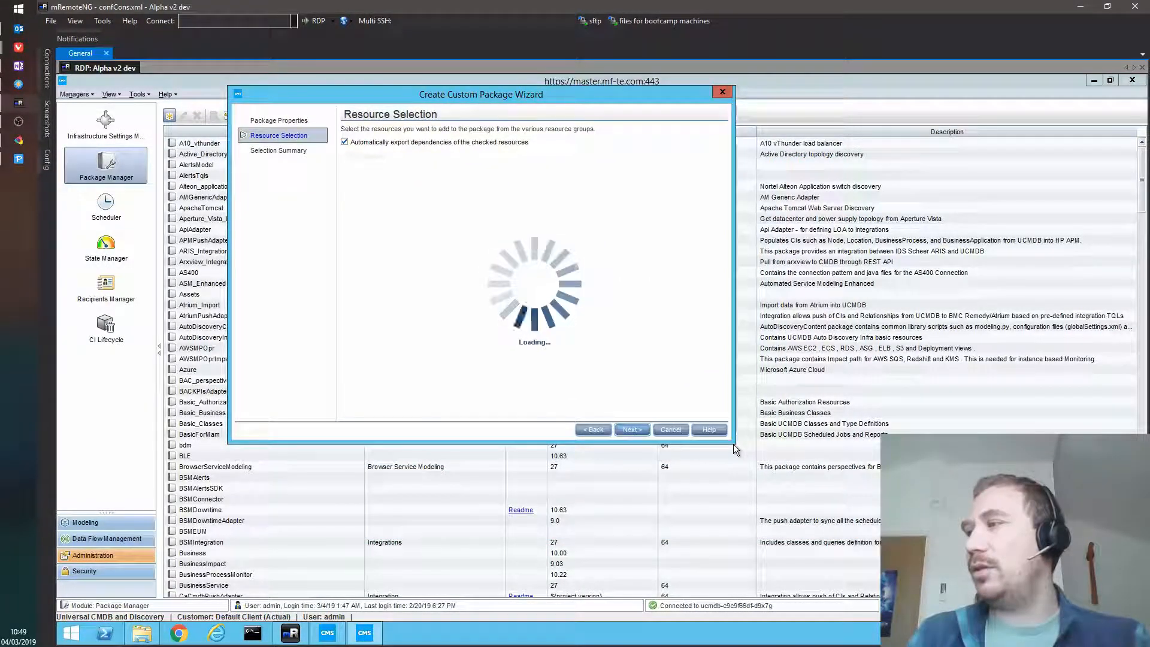
pyautogui.moveTo(735, 444); pyautogui.dragTo(944, 606)
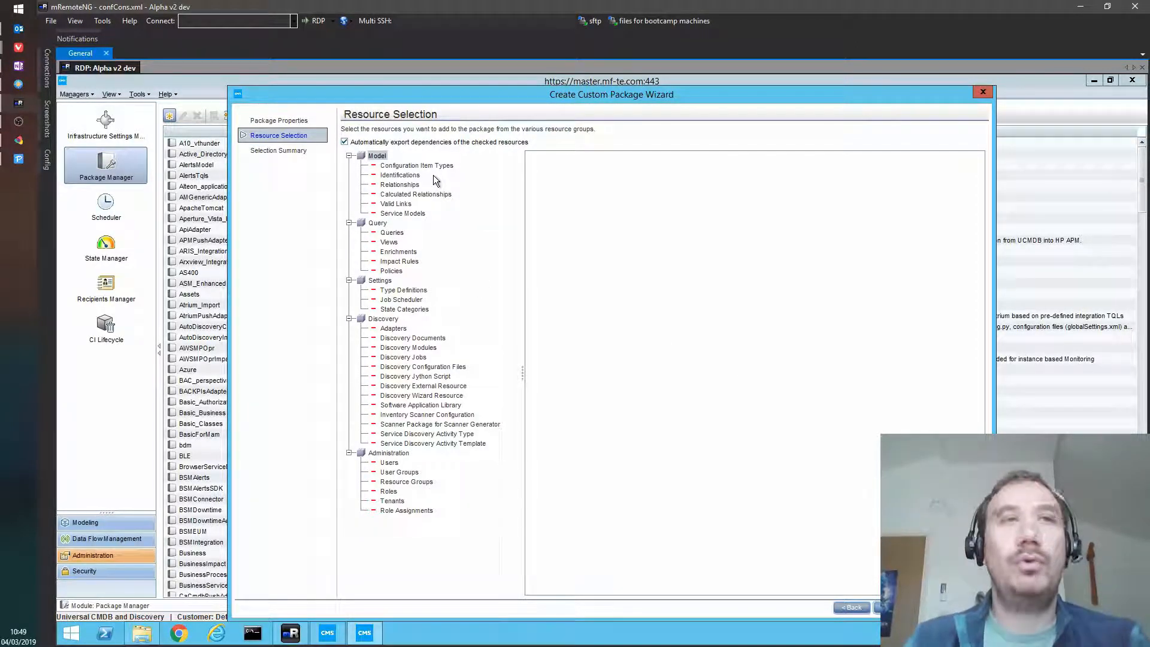
# Step: Look through the configuration item types and the queries that can be added to the package
pyautogui.click(419, 165)
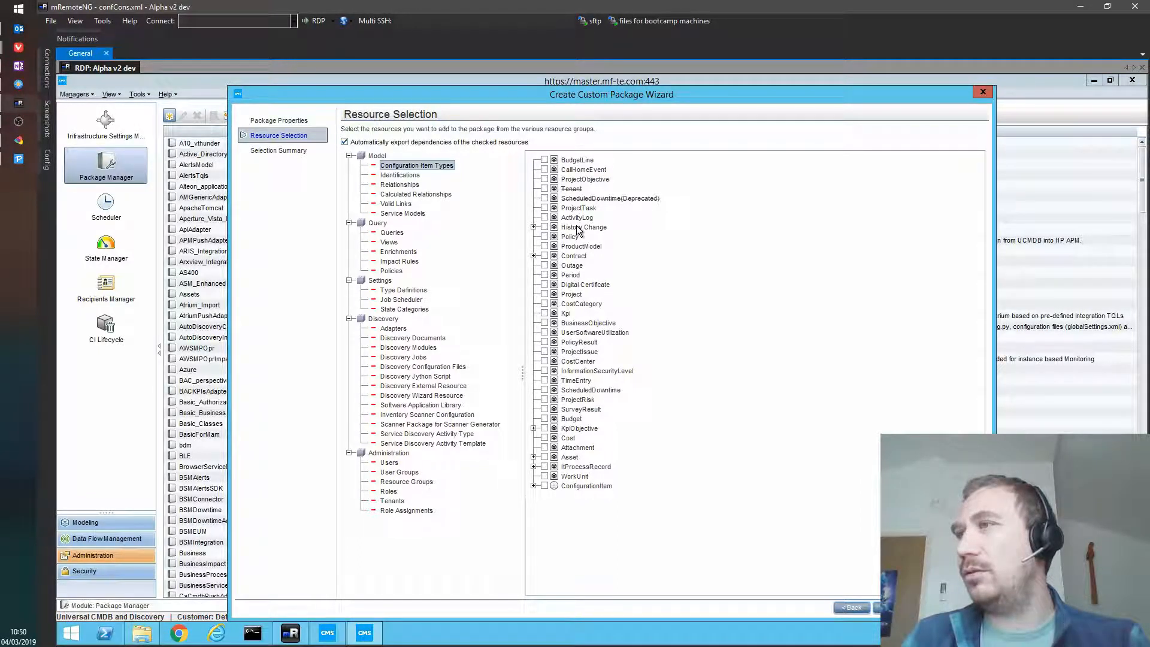
pyautogui.click(391, 233)
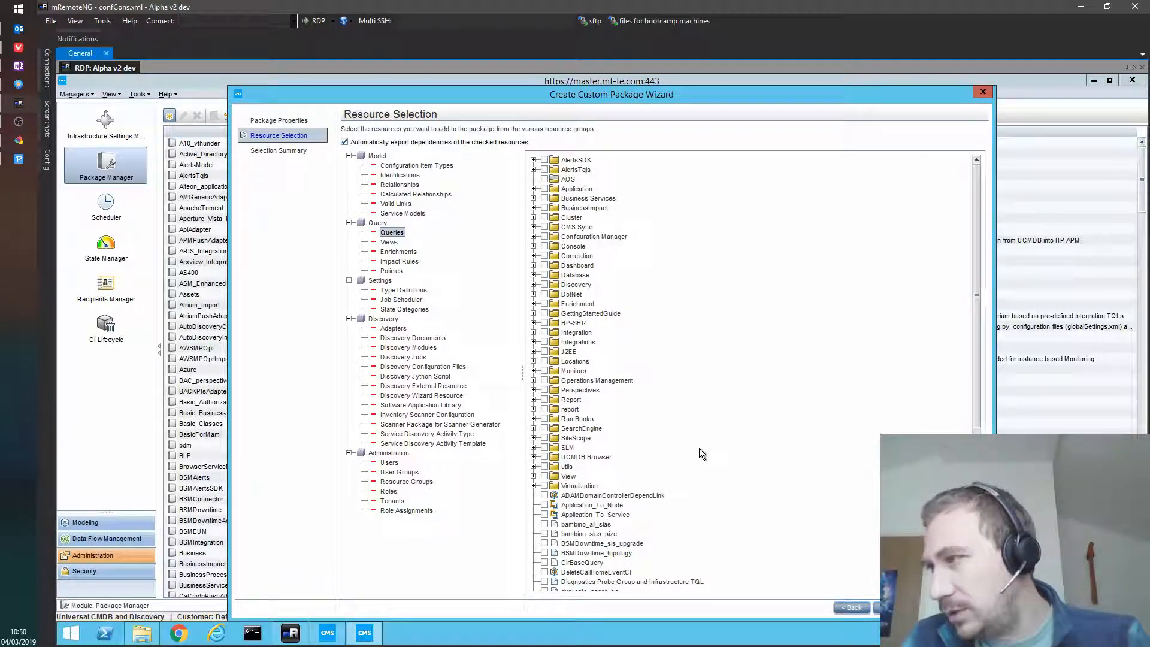
pyautogui.scroll(-4, 697, 452)
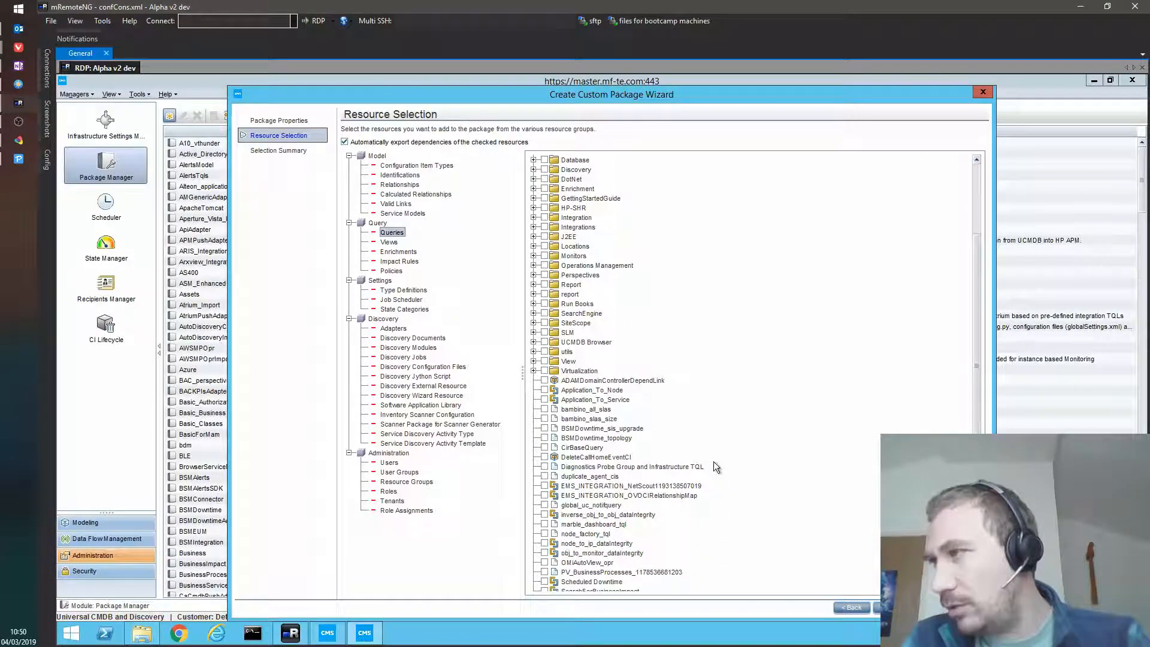
pyautogui.scroll(-4, 705, 464)
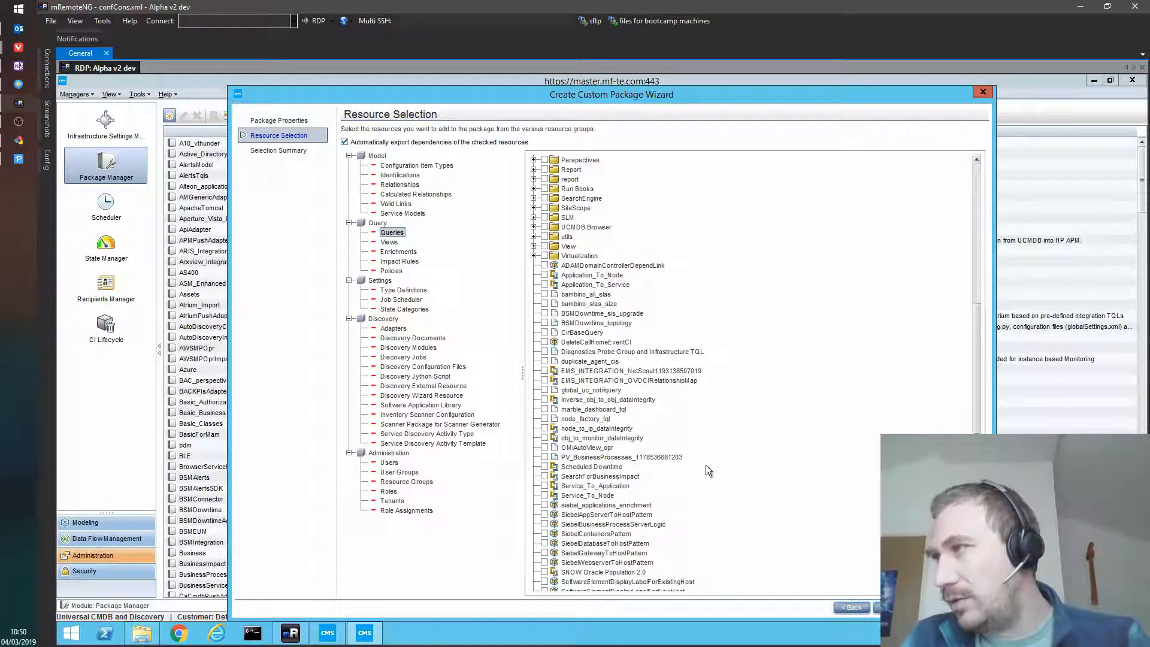
pyautogui.scroll(7, 705, 464)
pyautogui.scroll(1, 705, 465)
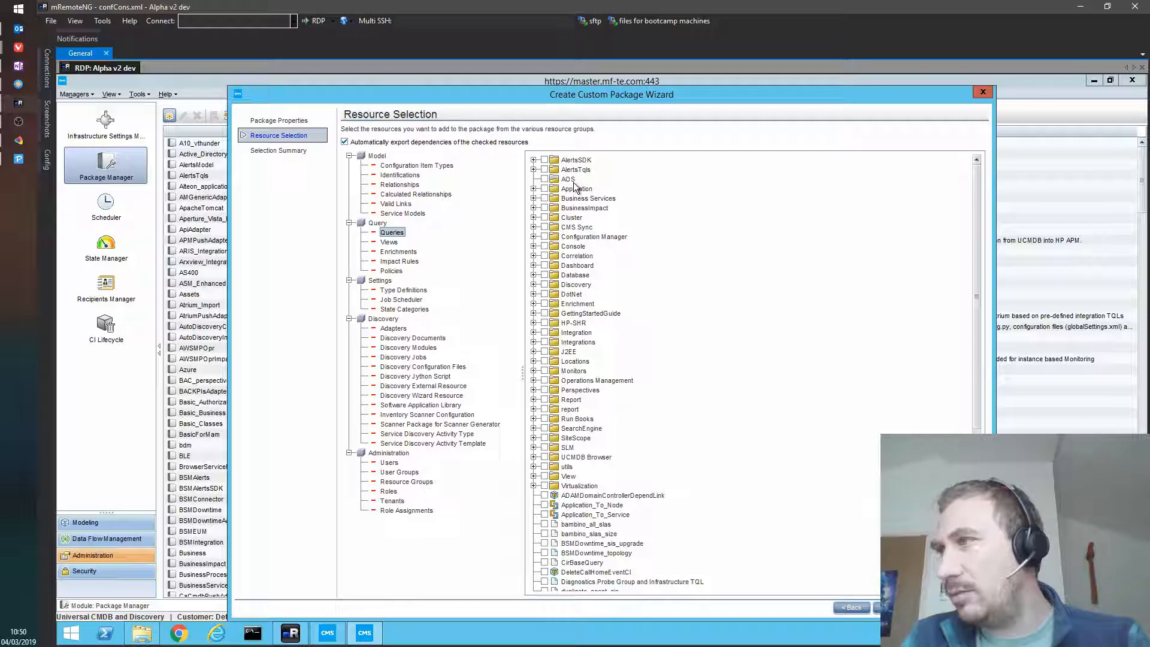
# Step: Include the whole AOS view folder and the views AOS1_with_Infra through AOS4_with_Infra and Forrester-VM-TBEC in the package
pyautogui.click(389, 241)
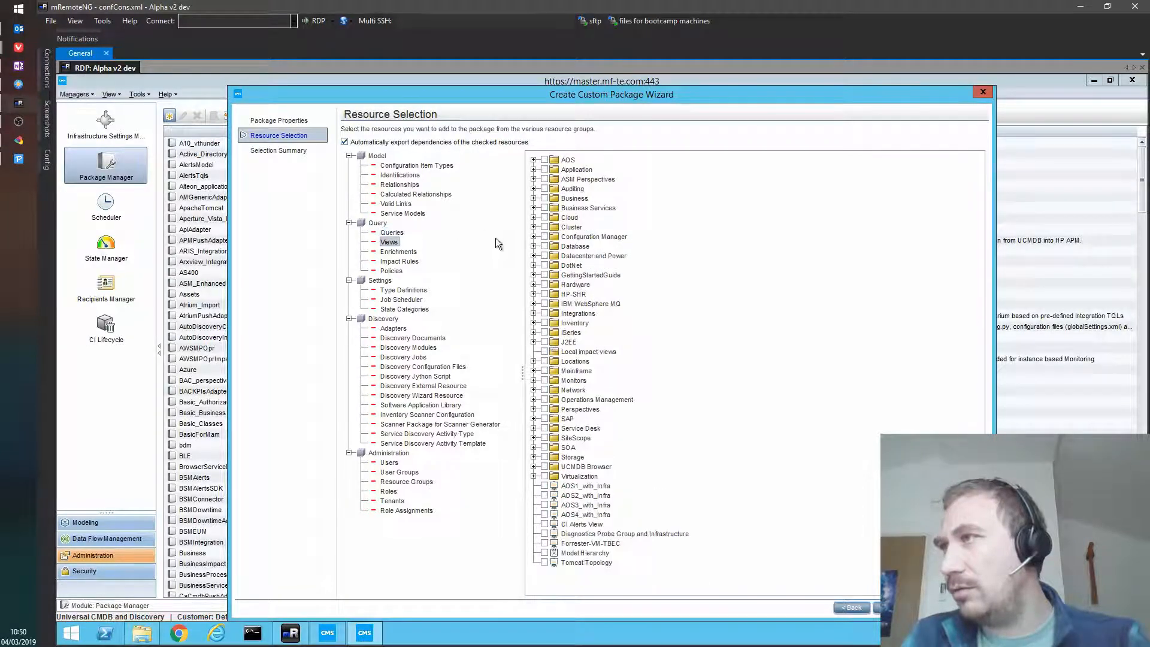
pyautogui.click(533, 160)
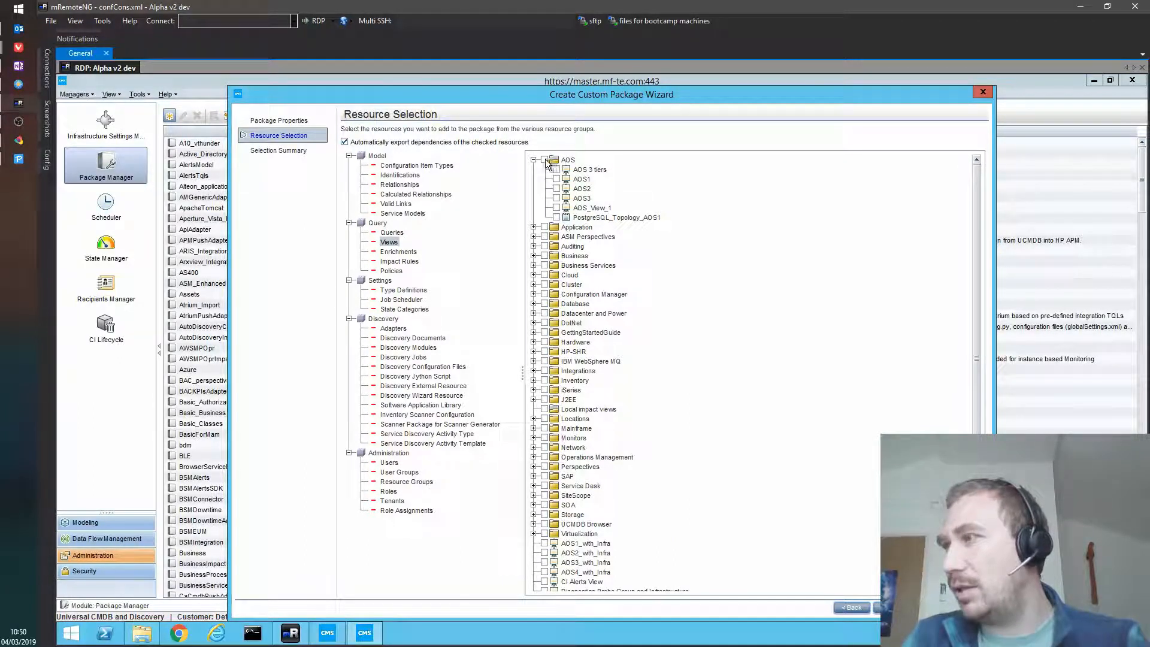
pyautogui.click(544, 160)
pyautogui.click(532, 160)
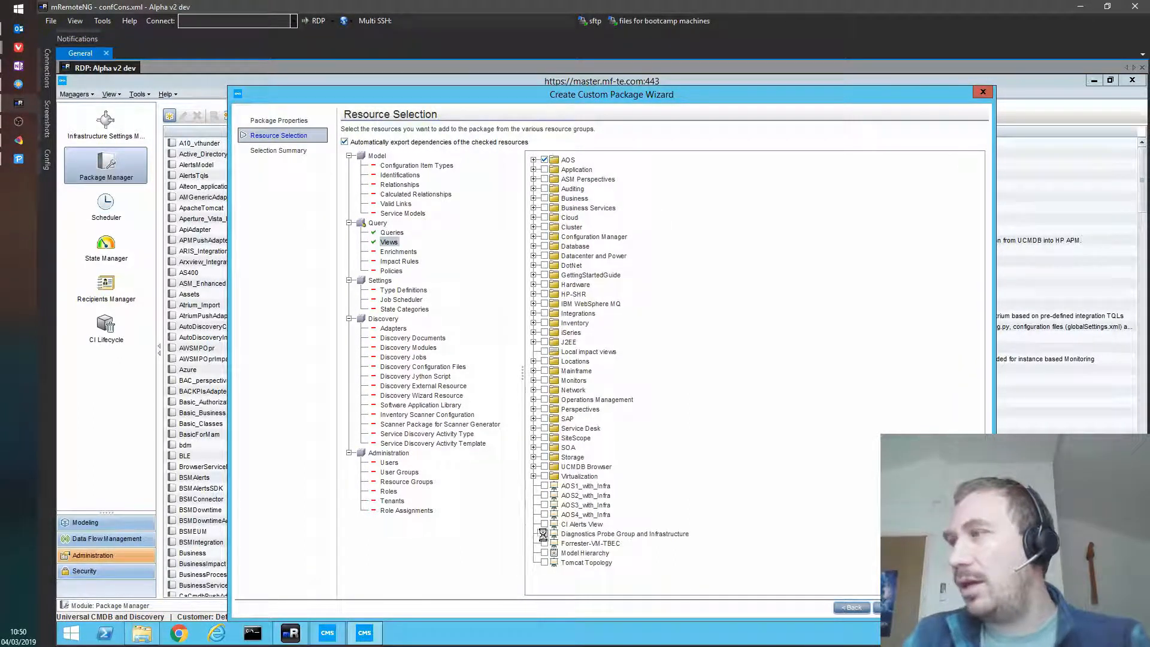
pyautogui.click(544, 485)
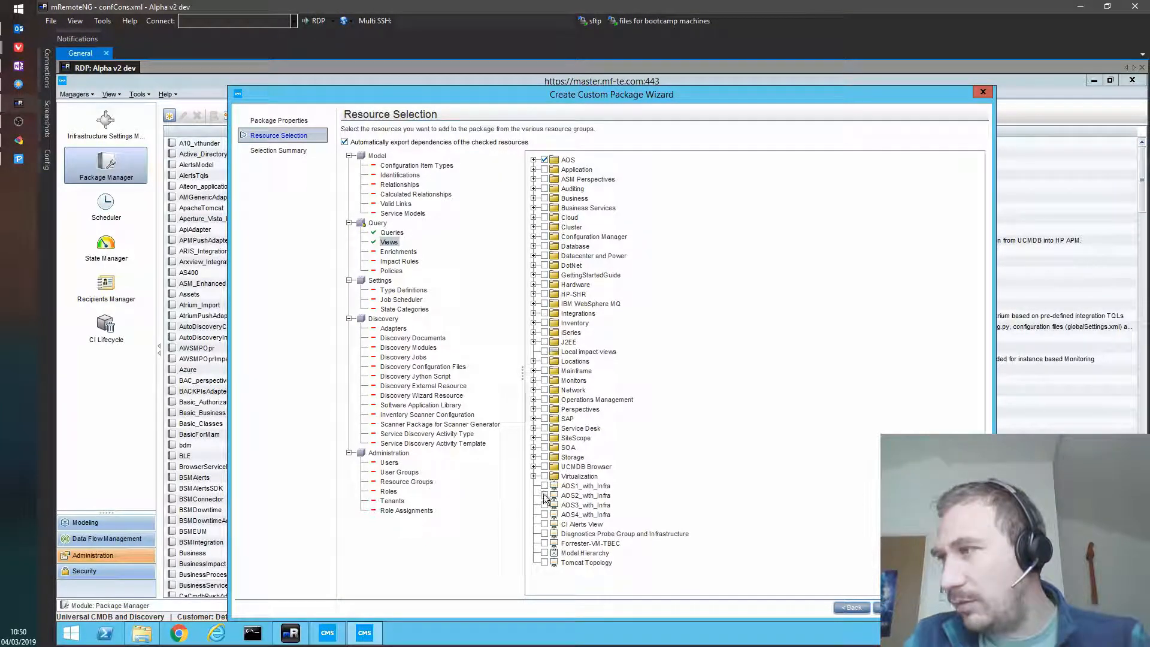
pyautogui.click(545, 495)
pyautogui.click(544, 504)
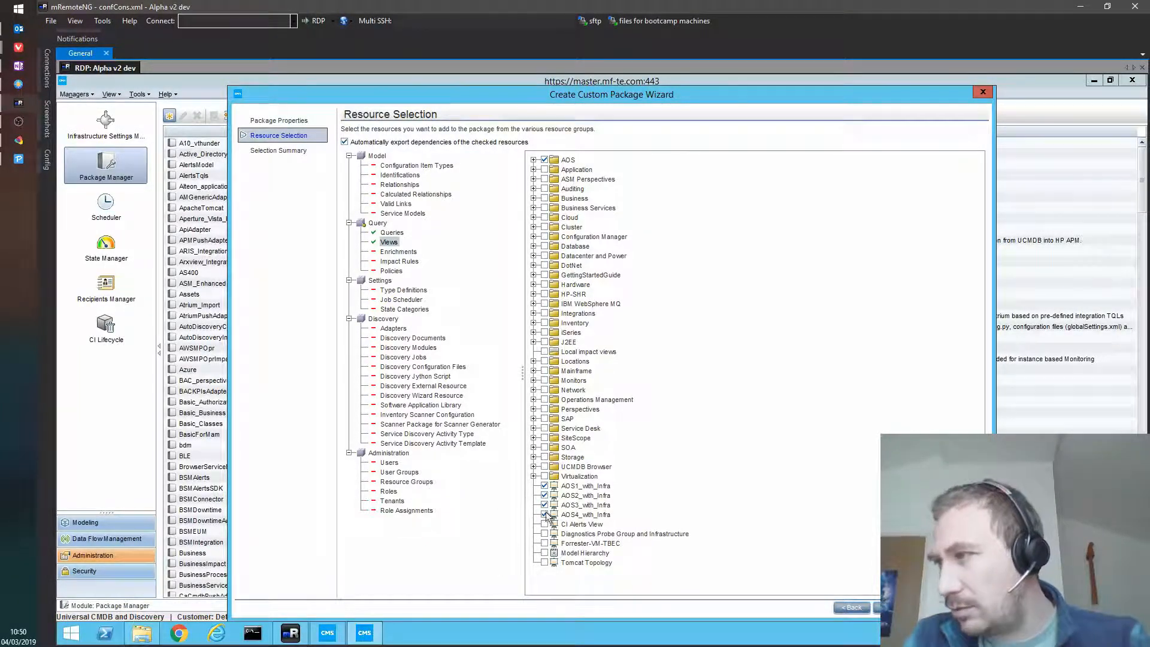
pyautogui.click(544, 515)
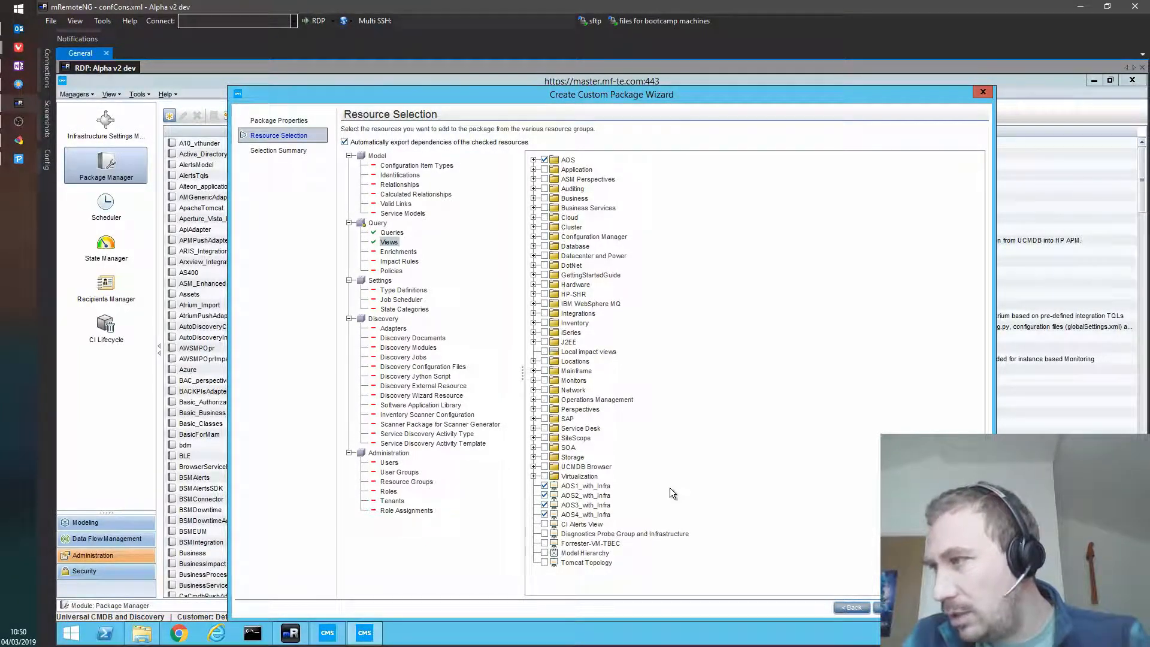
pyautogui.click(545, 543)
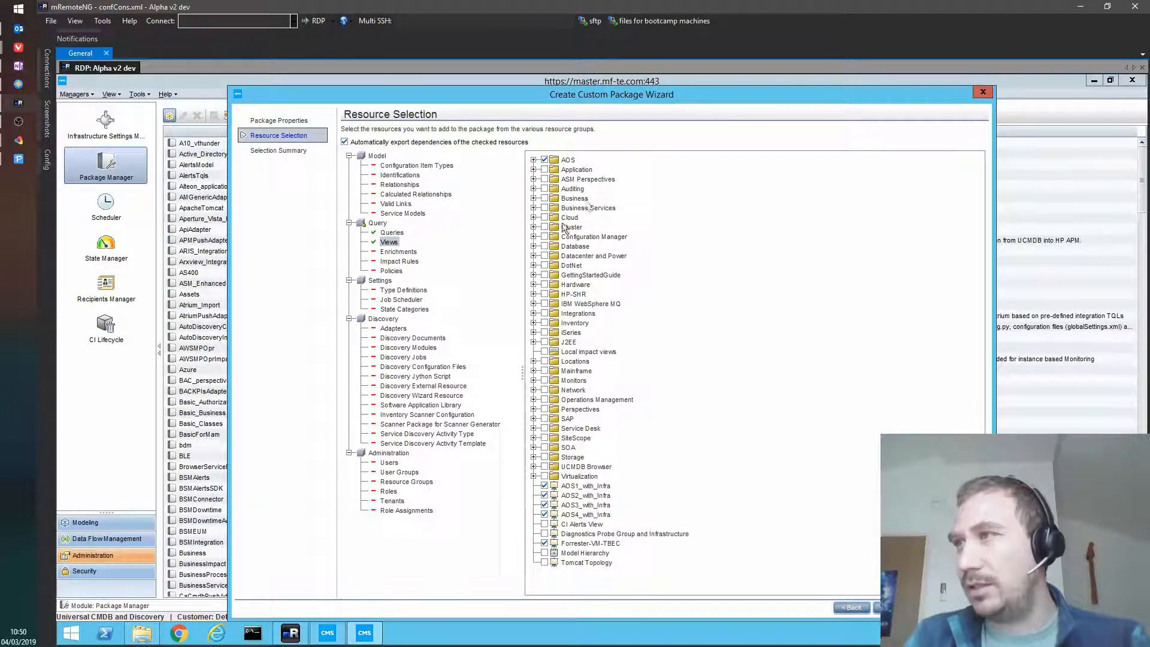
# Step: Add the enrichment "AOS server FQDN to Apache" to the package, and check the impact rules, policies, type definitions and adapters
pyautogui.click(400, 251)
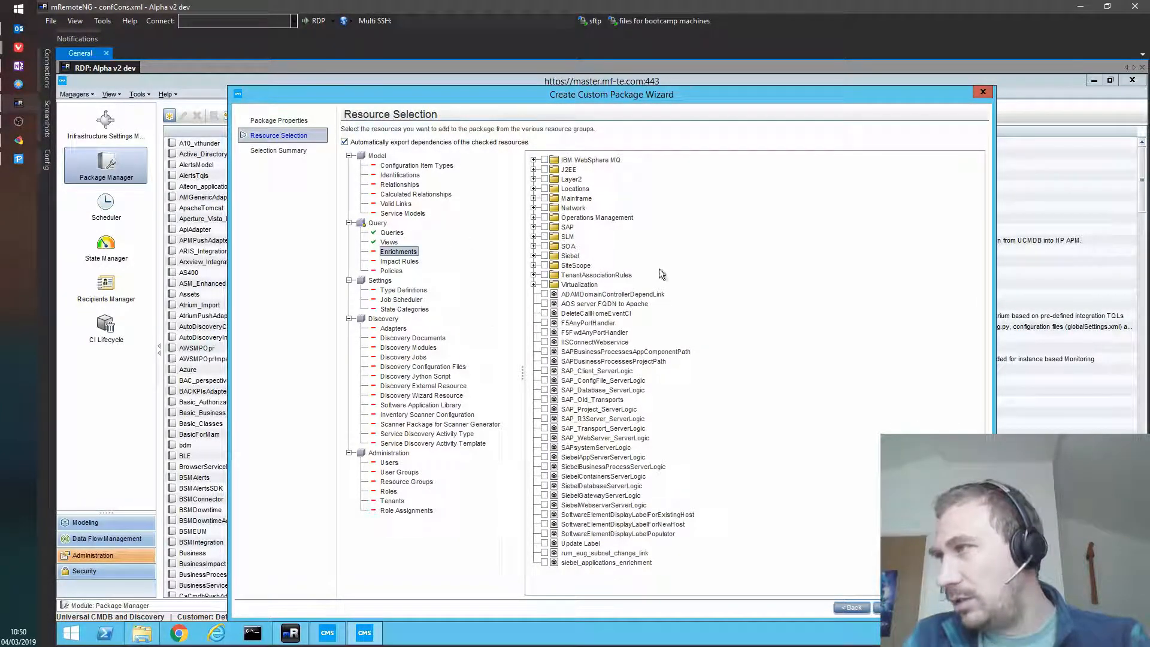
pyautogui.click(543, 303)
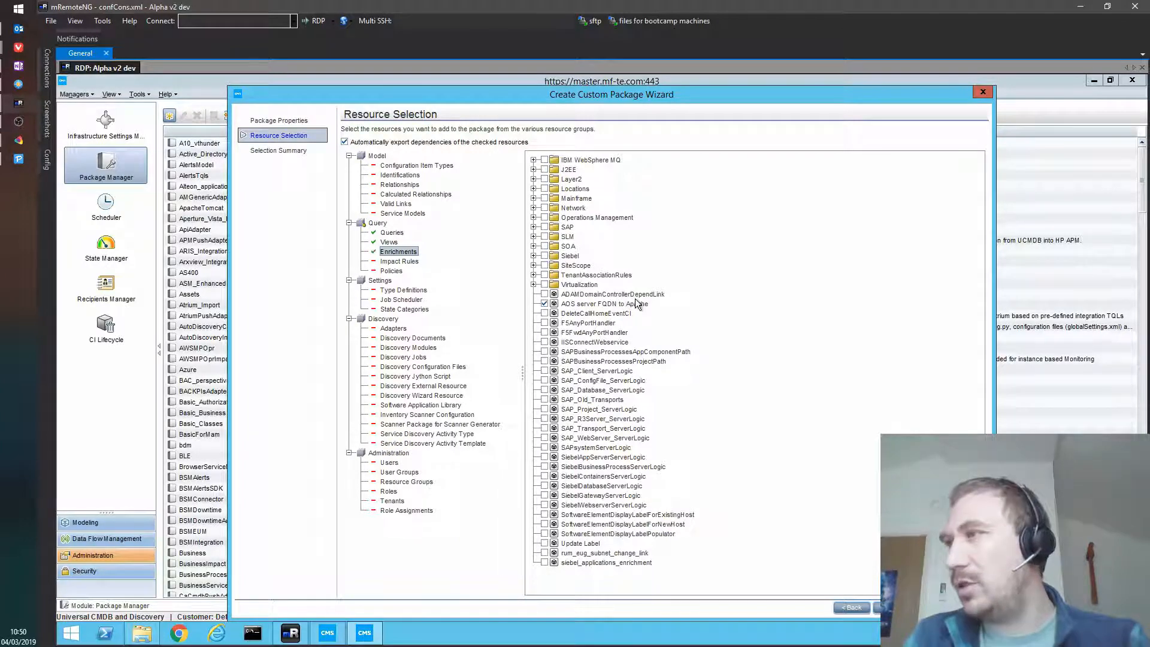
pyautogui.click(411, 261)
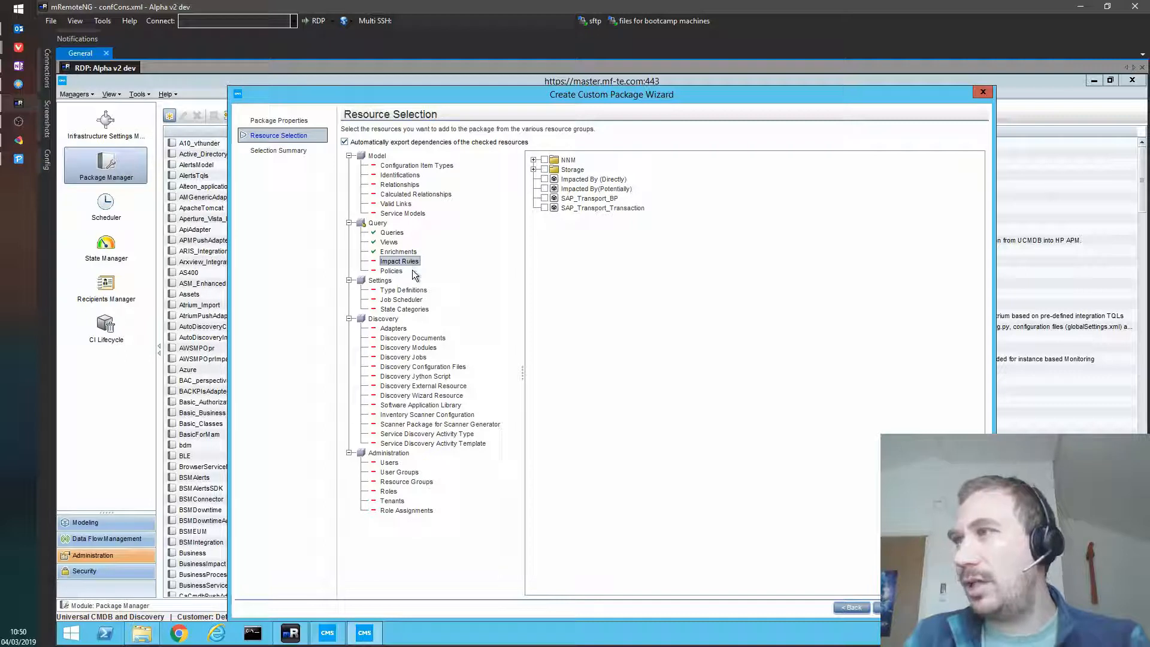
pyautogui.click(394, 274)
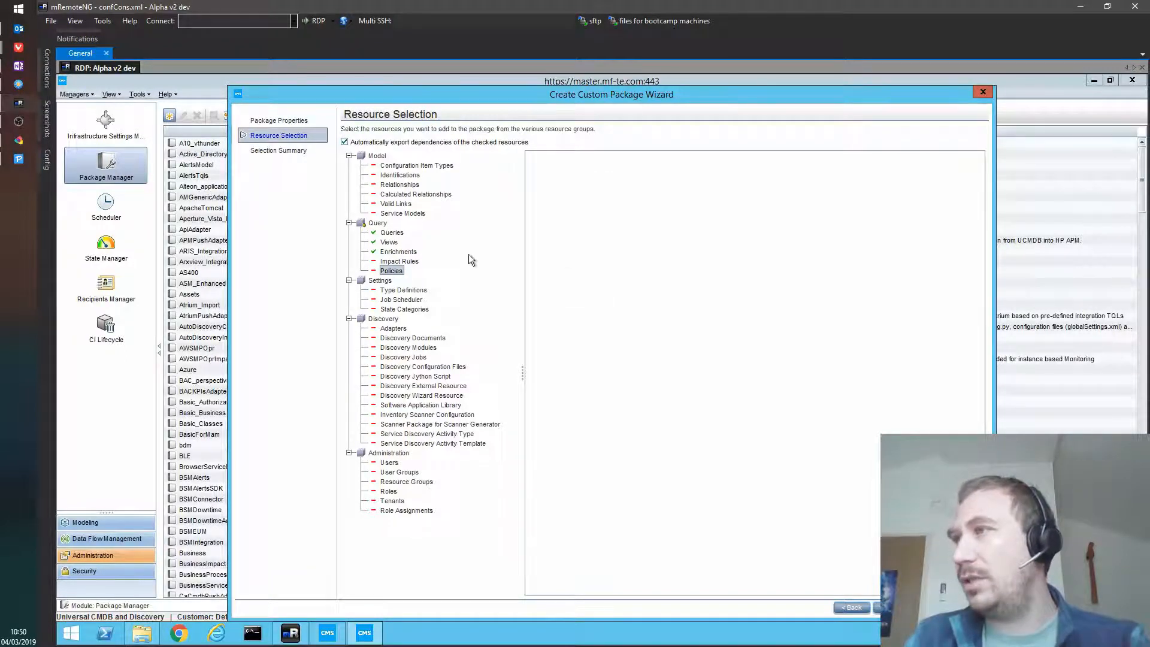
pyautogui.click(416, 293)
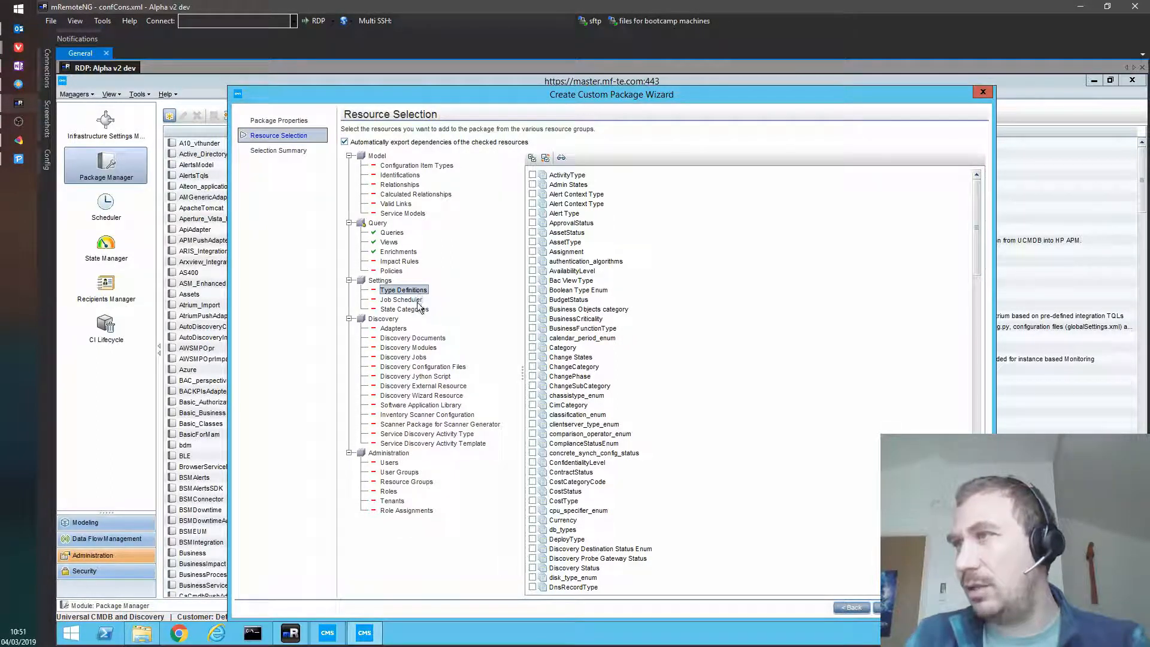
pyautogui.click(401, 330)
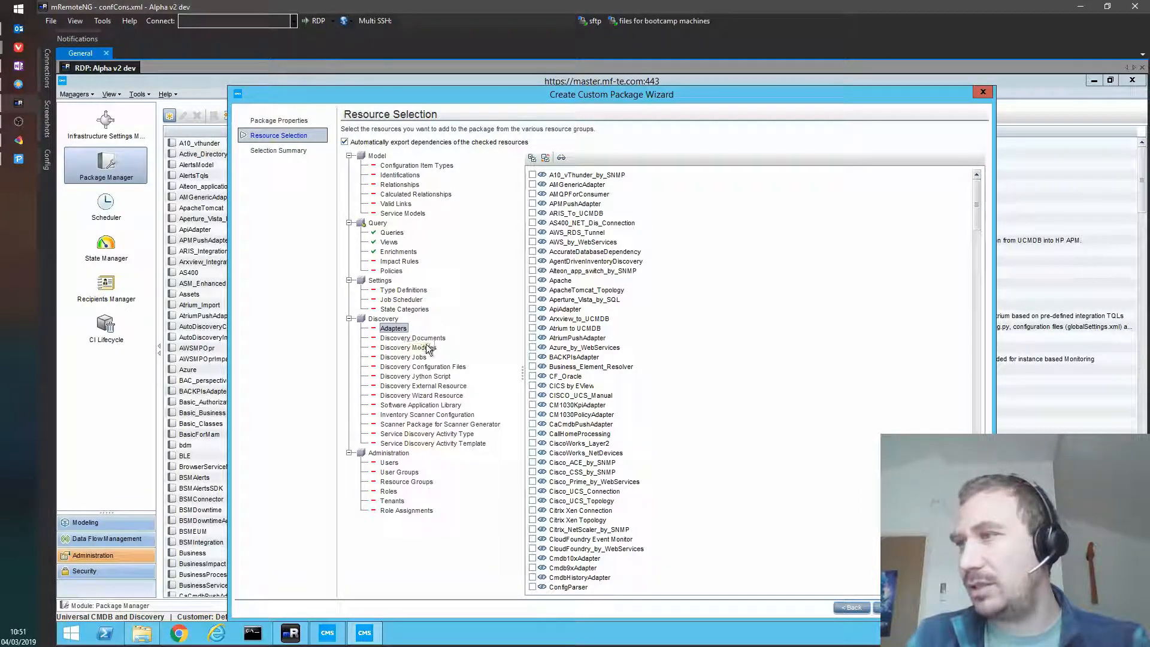
# Step: Include the users viewer1 and viewer2 and the roles Viewer1 Role and viewer2 Role in the package
pyautogui.click(389, 462)
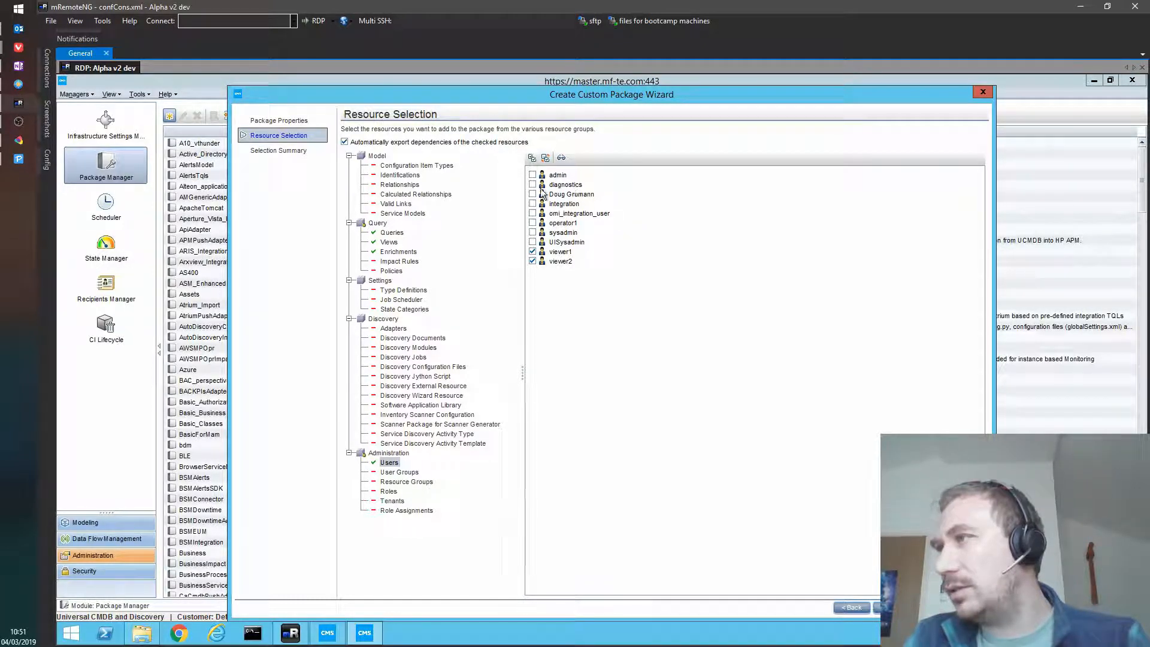
pyautogui.click(398, 472)
pyautogui.click(399, 481)
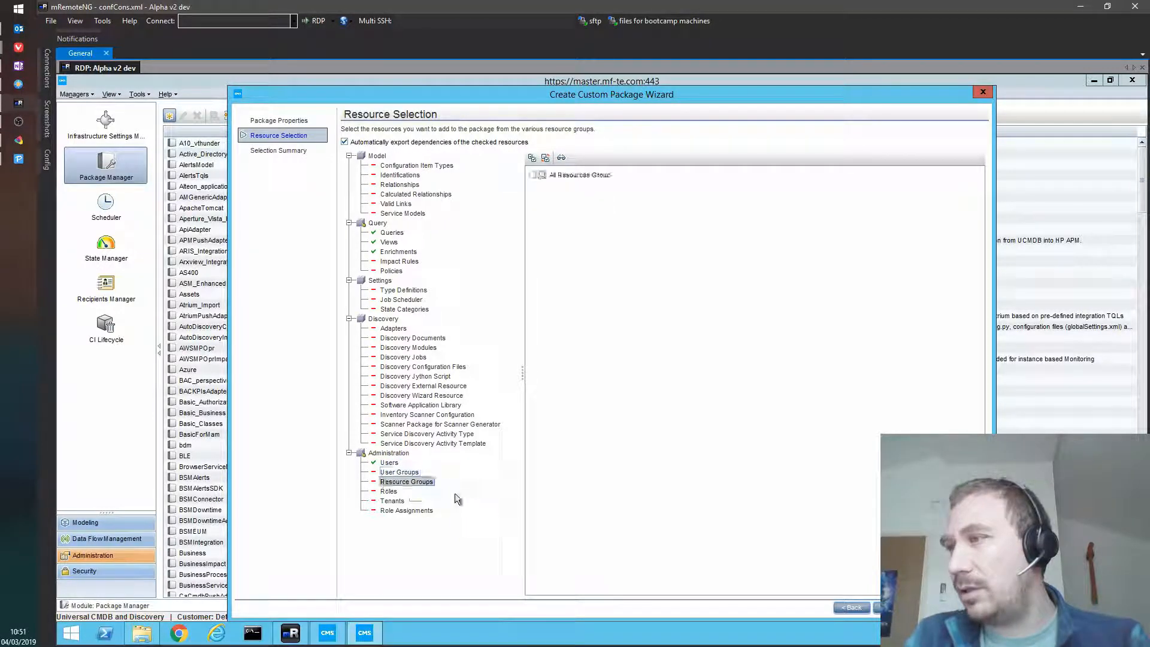
pyautogui.click(388, 491)
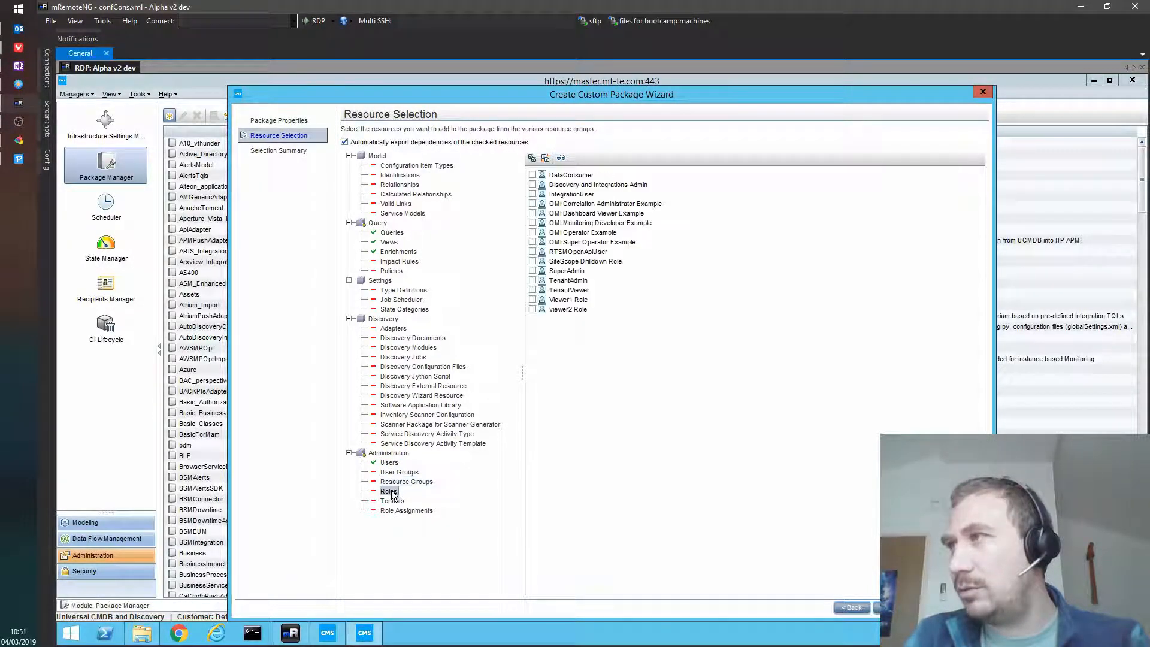
pyautogui.click(533, 309)
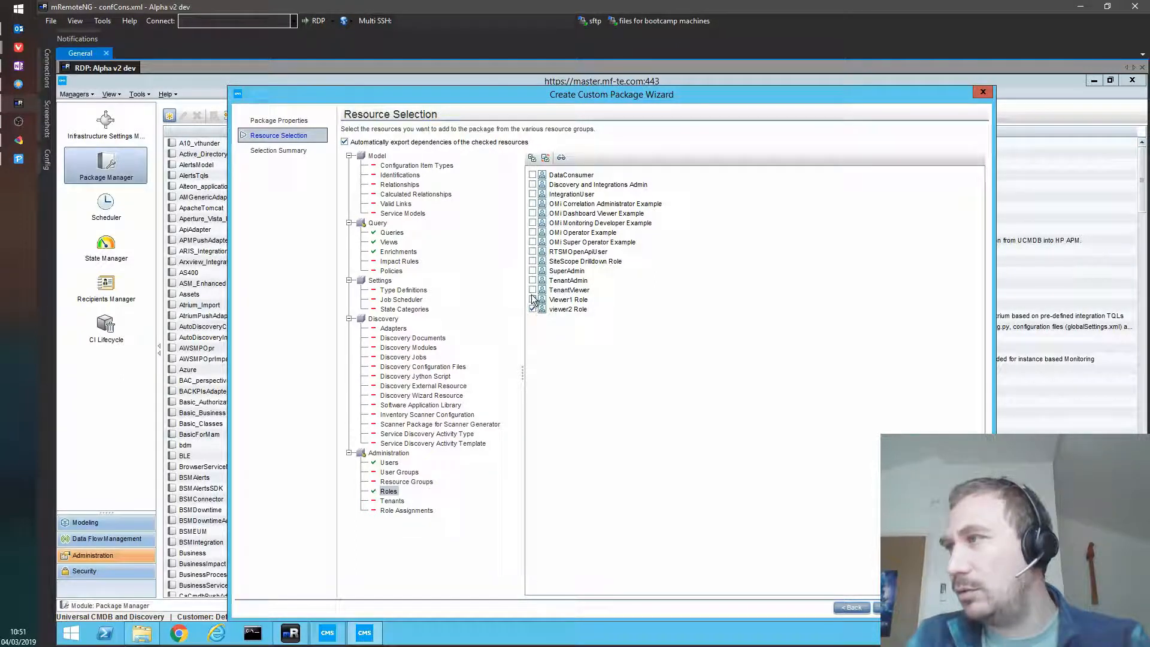
pyautogui.click(533, 299)
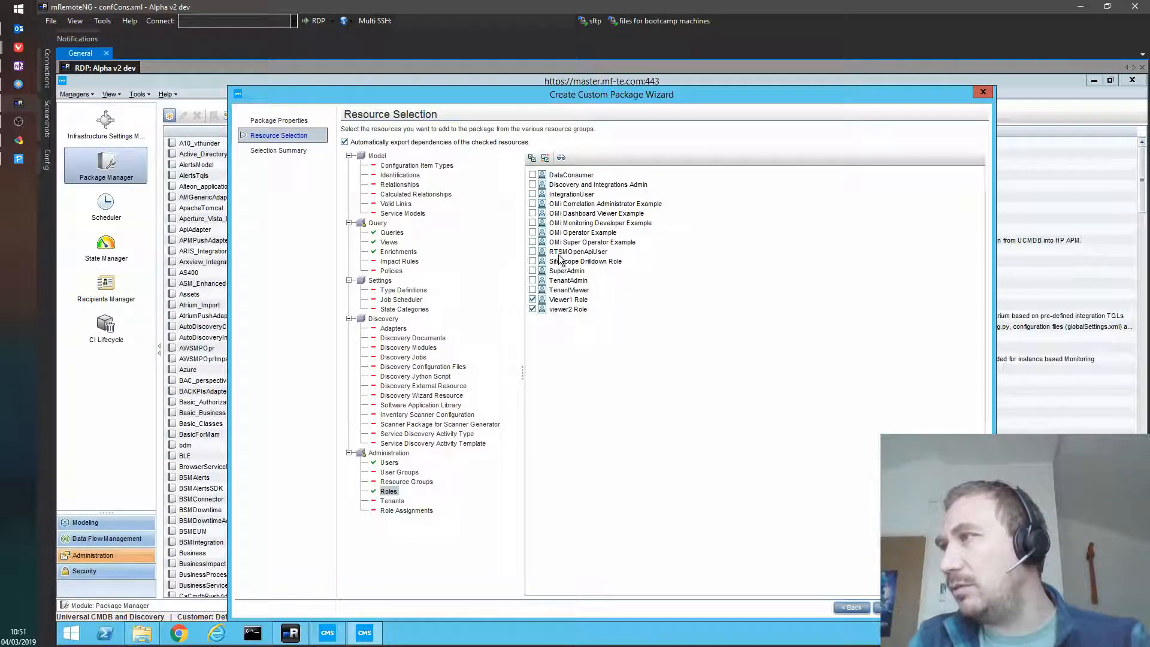
# Step: Include the role assignments viewer1 / Viewer1 Role and viewer2 / viewer2 Role, and proceed to the selection summary
pyautogui.click(390, 502)
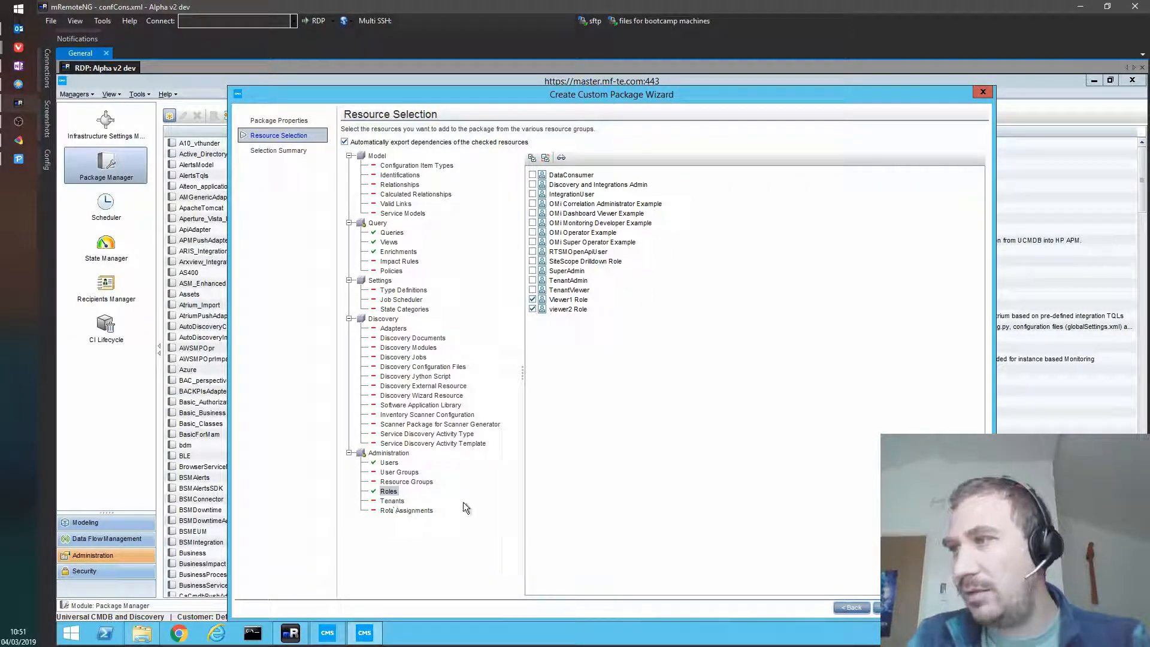
pyautogui.click(407, 511)
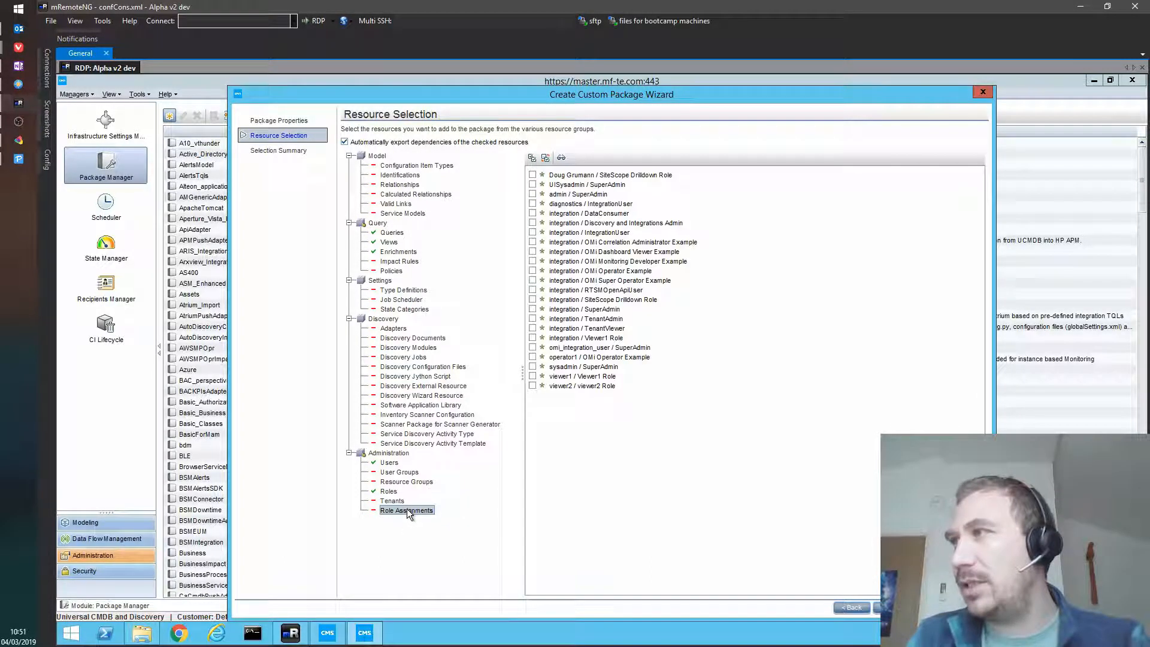
pyautogui.click(530, 385)
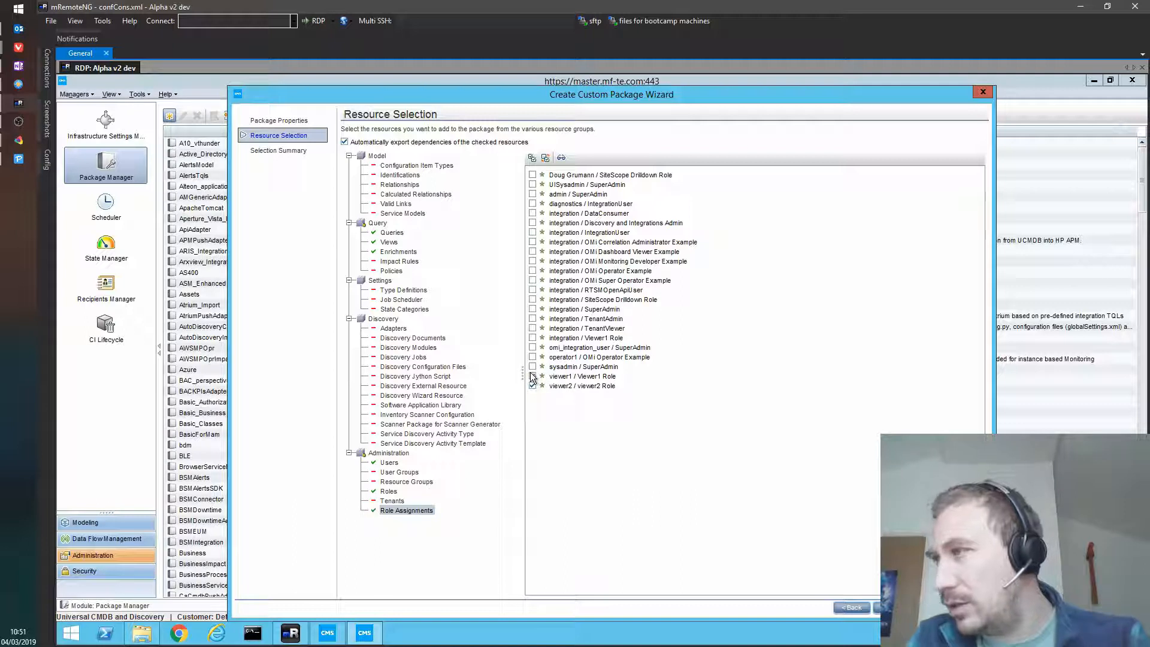
pyautogui.click(532, 376)
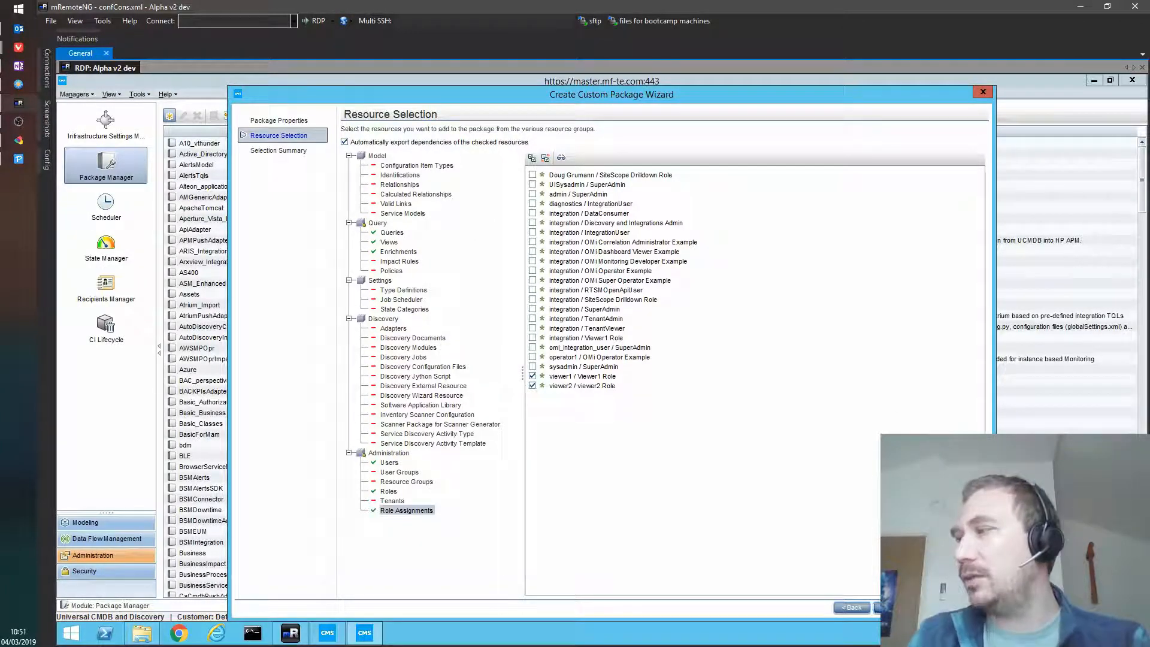
pyautogui.click(891, 606)
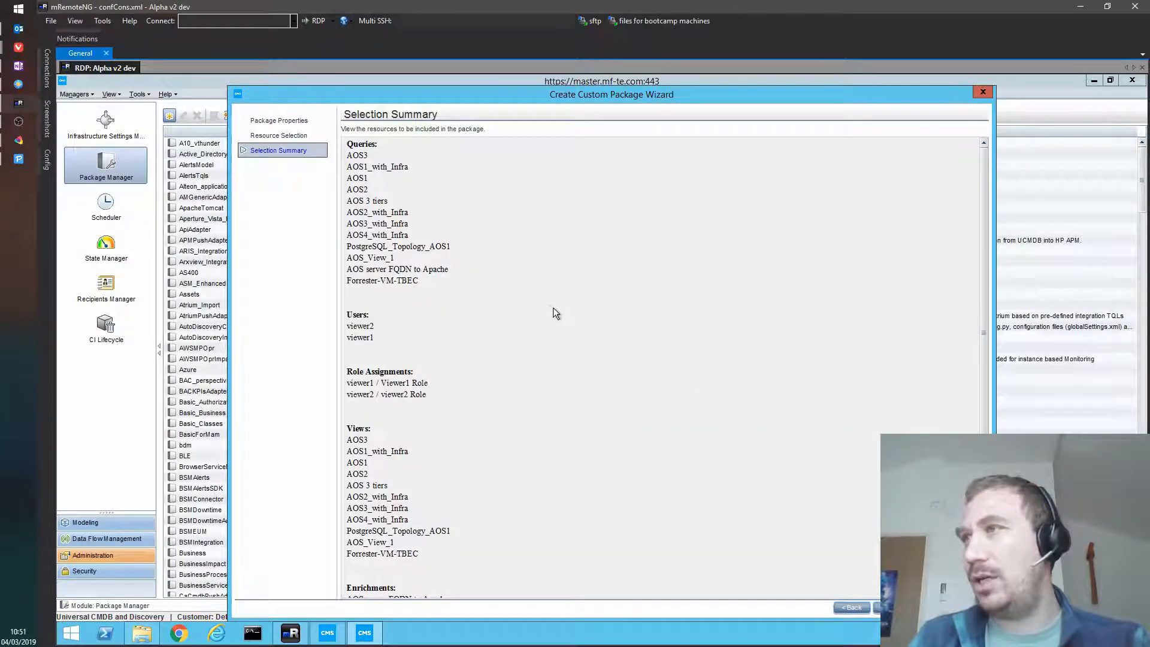
# Step: Review the resources listed in the selection summary and finish creating the custom package
pyautogui.scroll(-3, 556, 311)
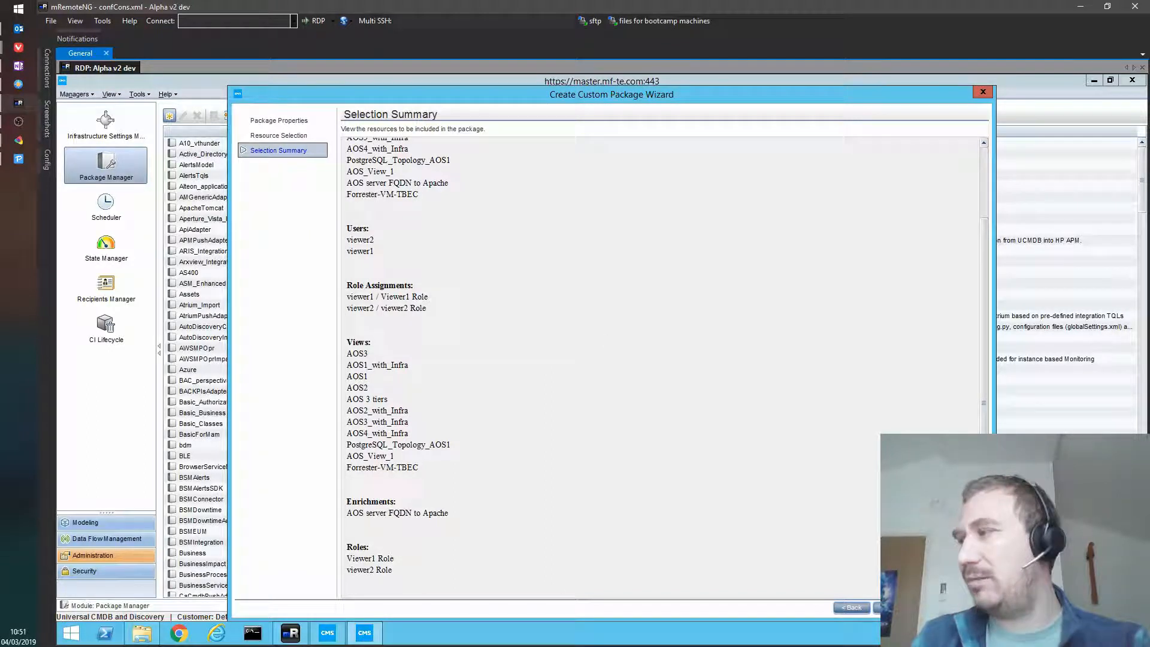
pyautogui.click(877, 606)
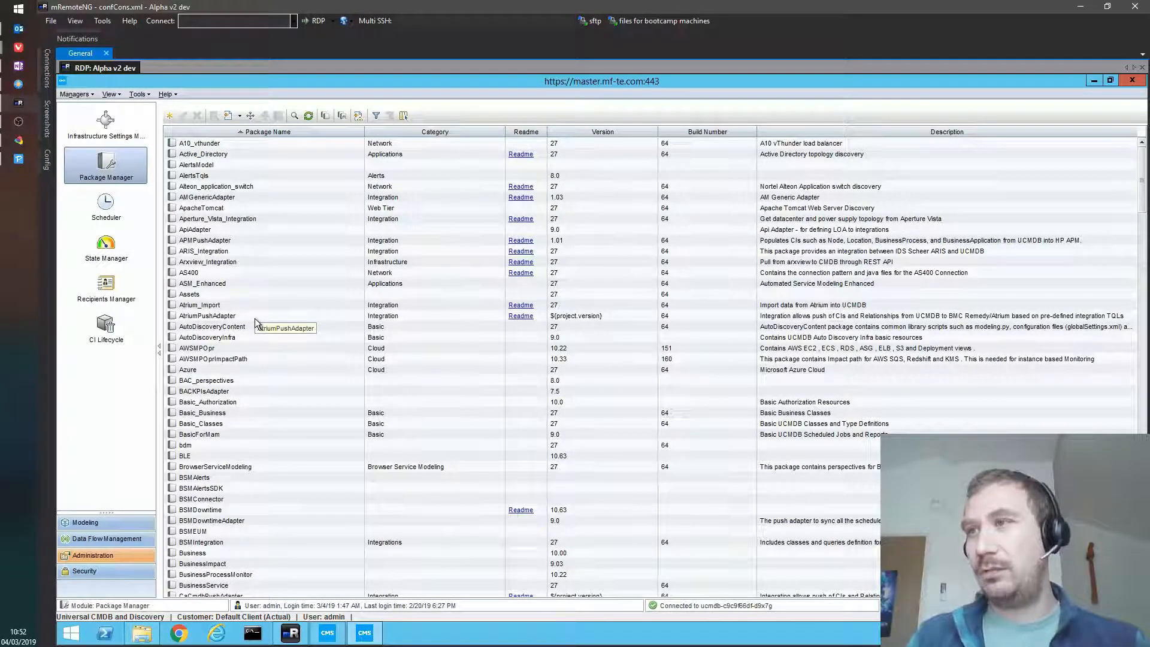
# Step: Find the "OBM to OBM" package in the package list and select it
pyautogui.click(215, 478)
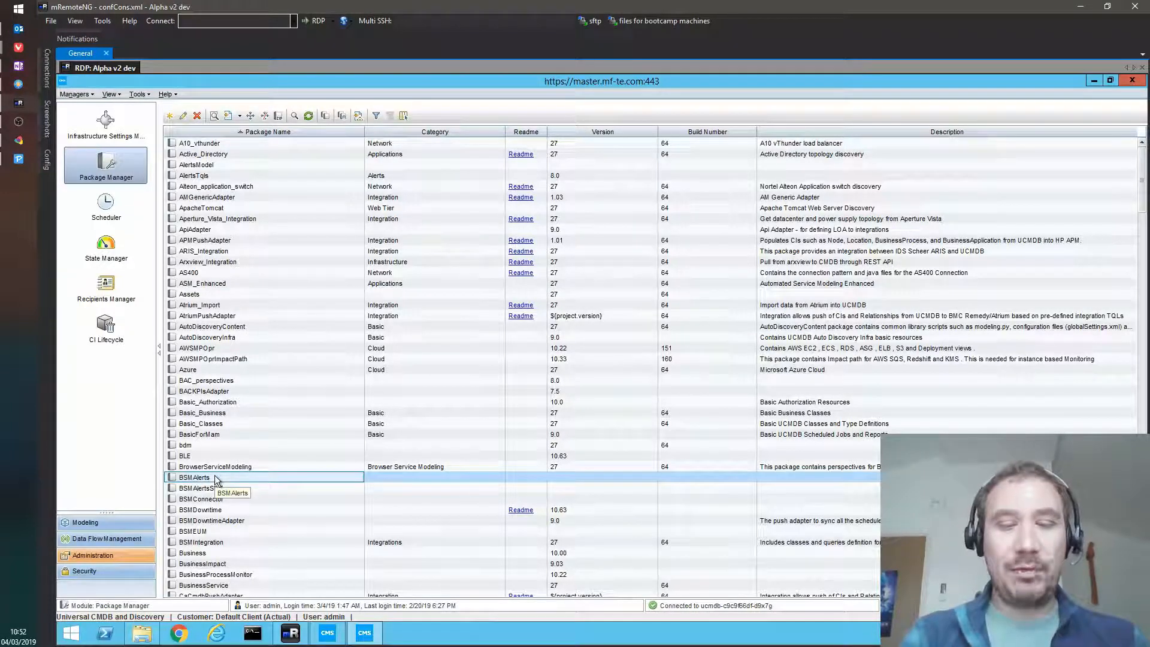
pyautogui.write('m')
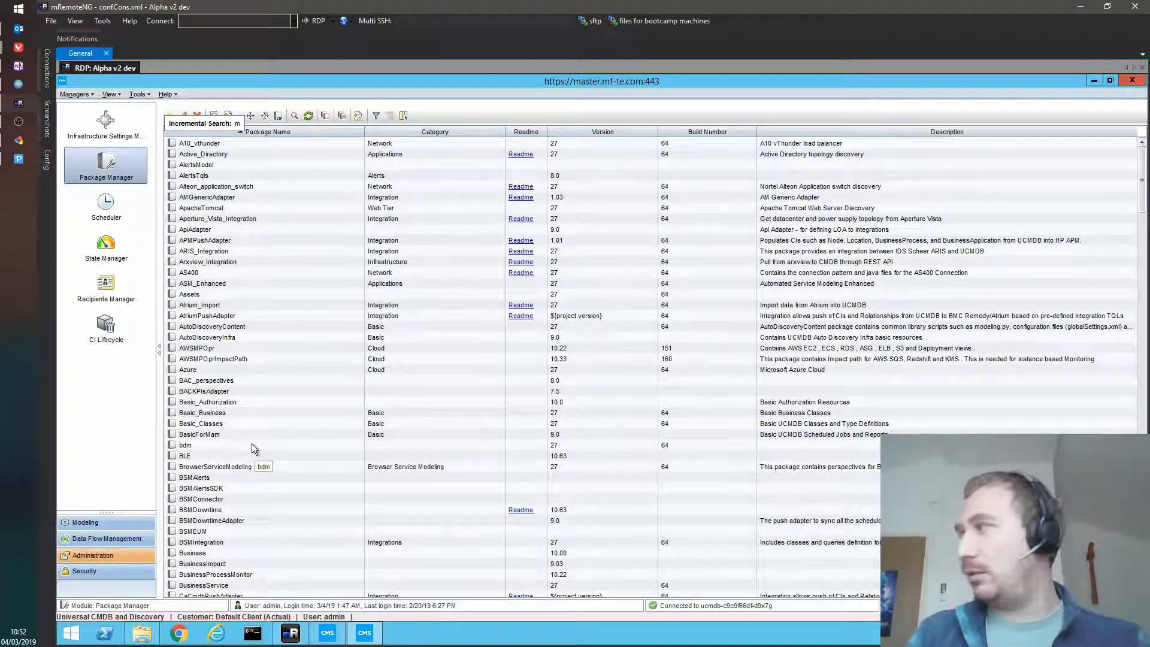
pyautogui.scroll(-1, 253, 448)
pyautogui.scroll(-13, 1129, 159)
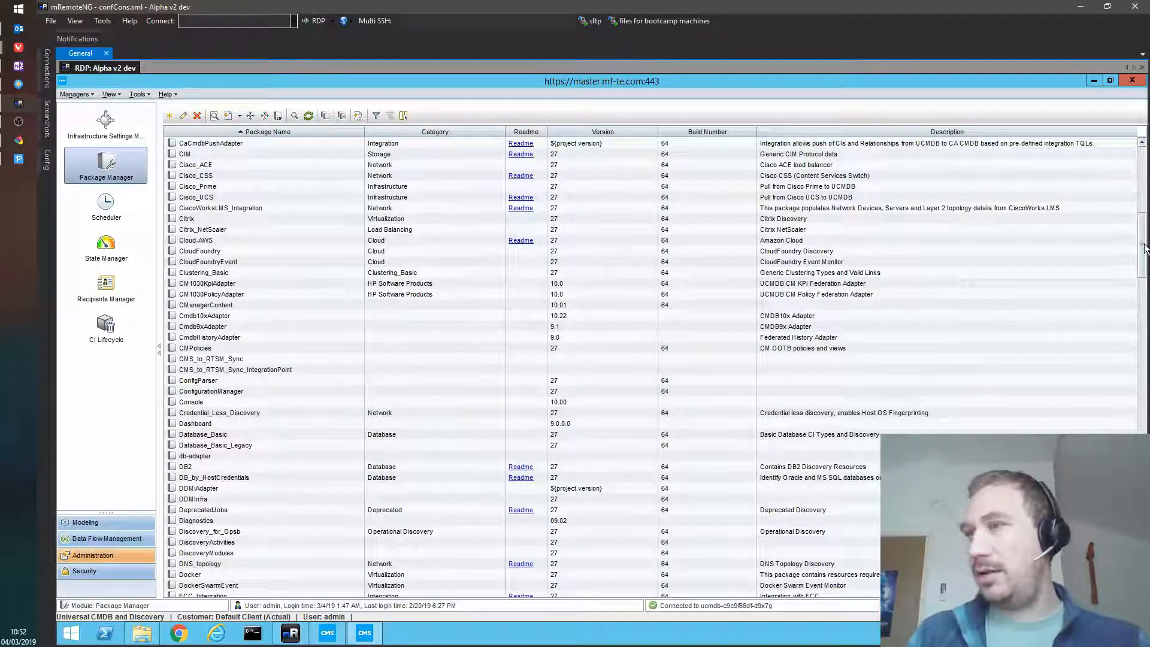
pyautogui.scroll(-6, 1144, 248)
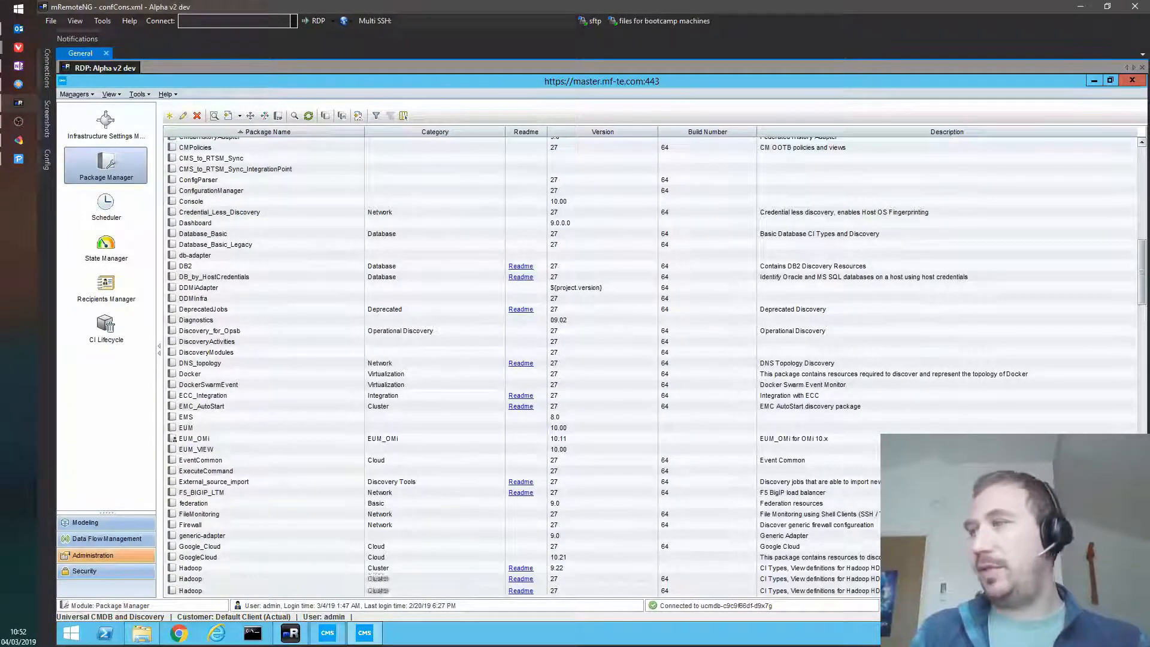
pyautogui.moveTo(1142, 273); pyautogui.dragTo(1140, 397)
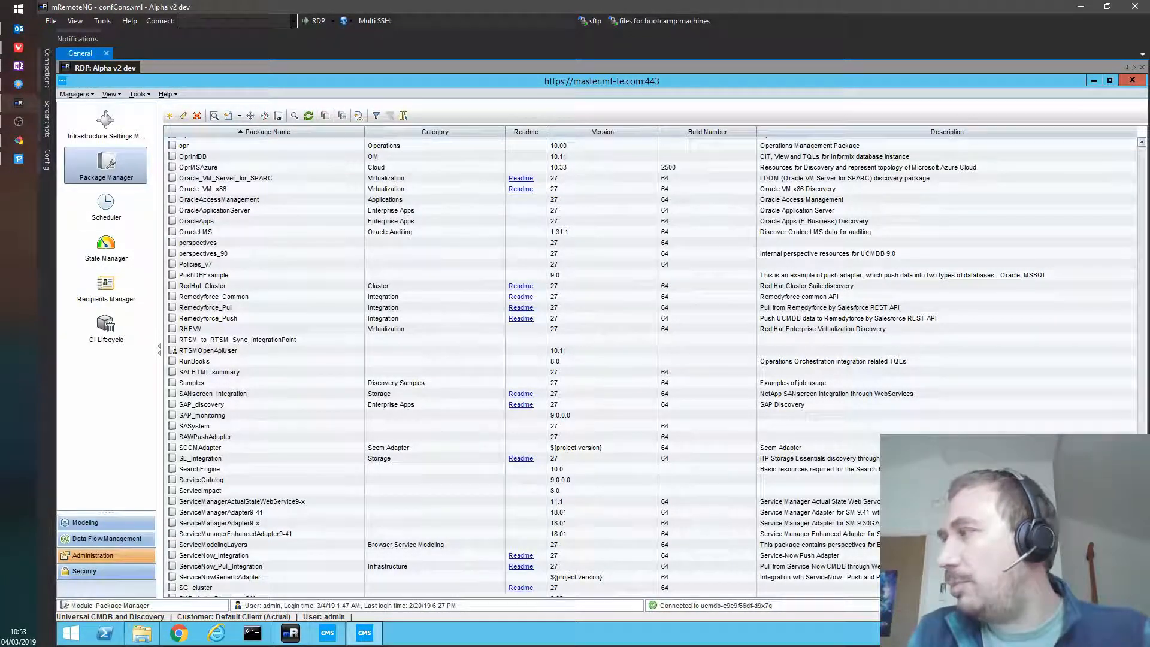
pyautogui.scroll(2, 651, 367)
pyautogui.scroll(2, 651, 366)
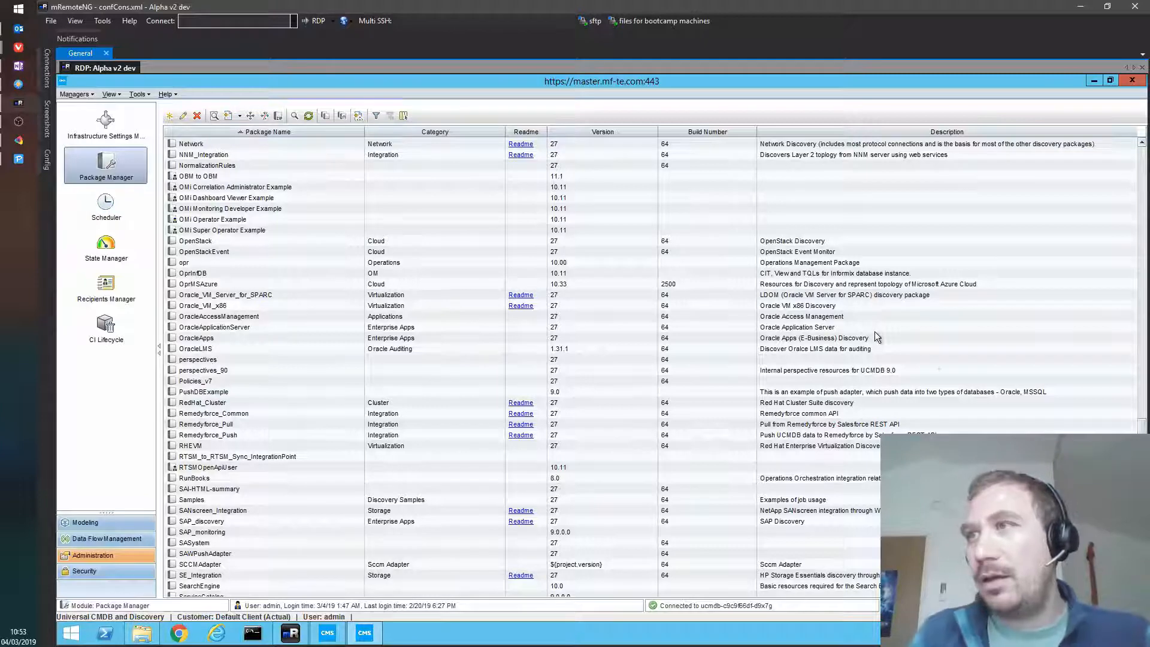
pyautogui.click(184, 177)
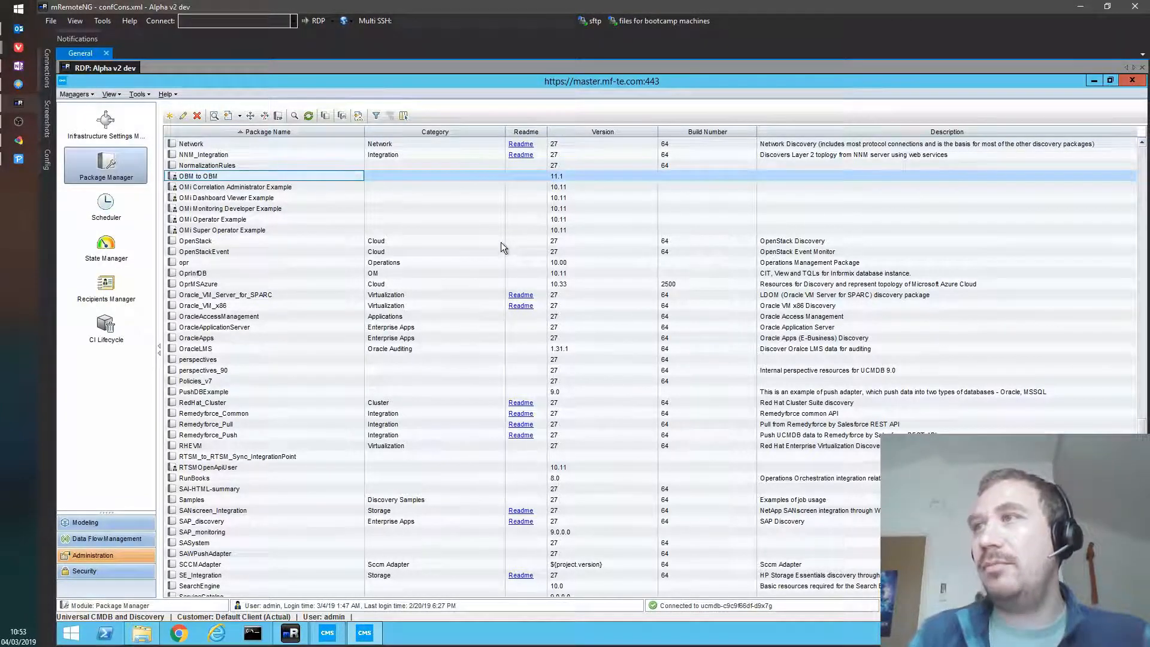
# Step: Export the whole "OBM to OBM" package to the user's Documents folder and dismiss the completion notice
pyautogui.click(279, 115)
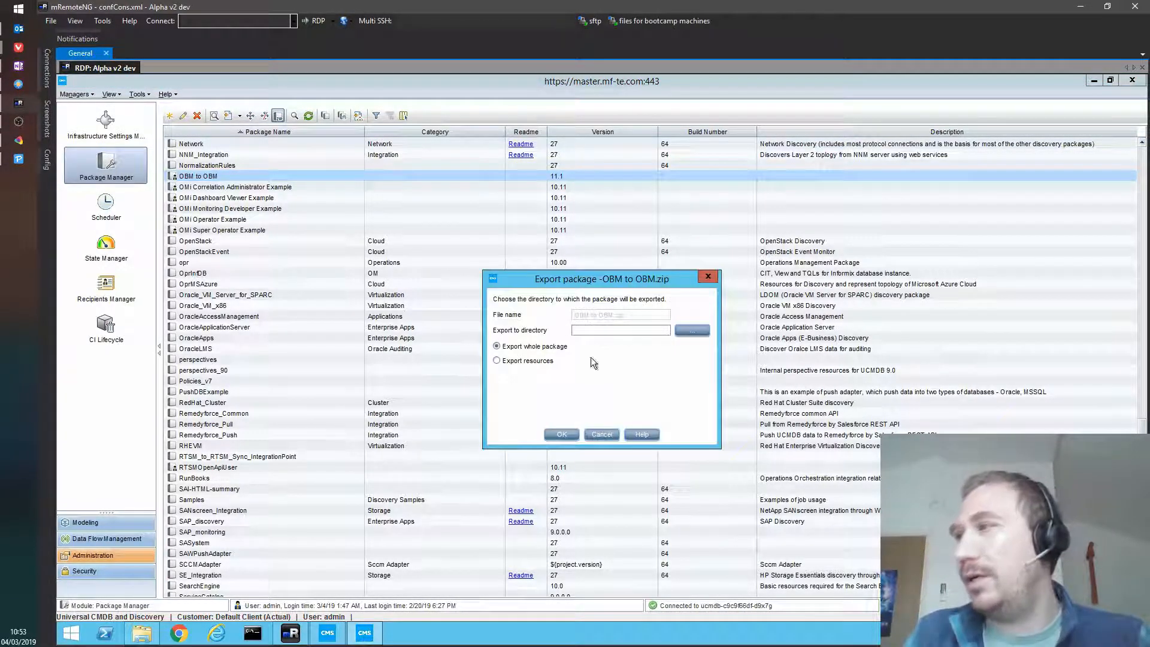
pyautogui.click(698, 331)
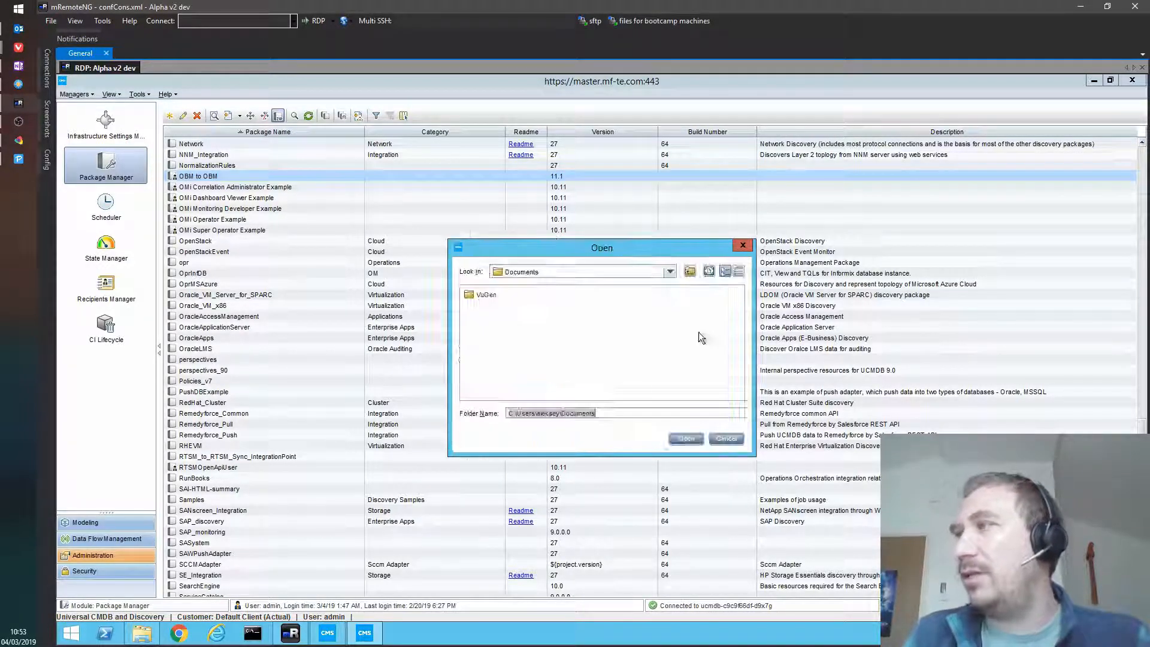
pyautogui.click(684, 437)
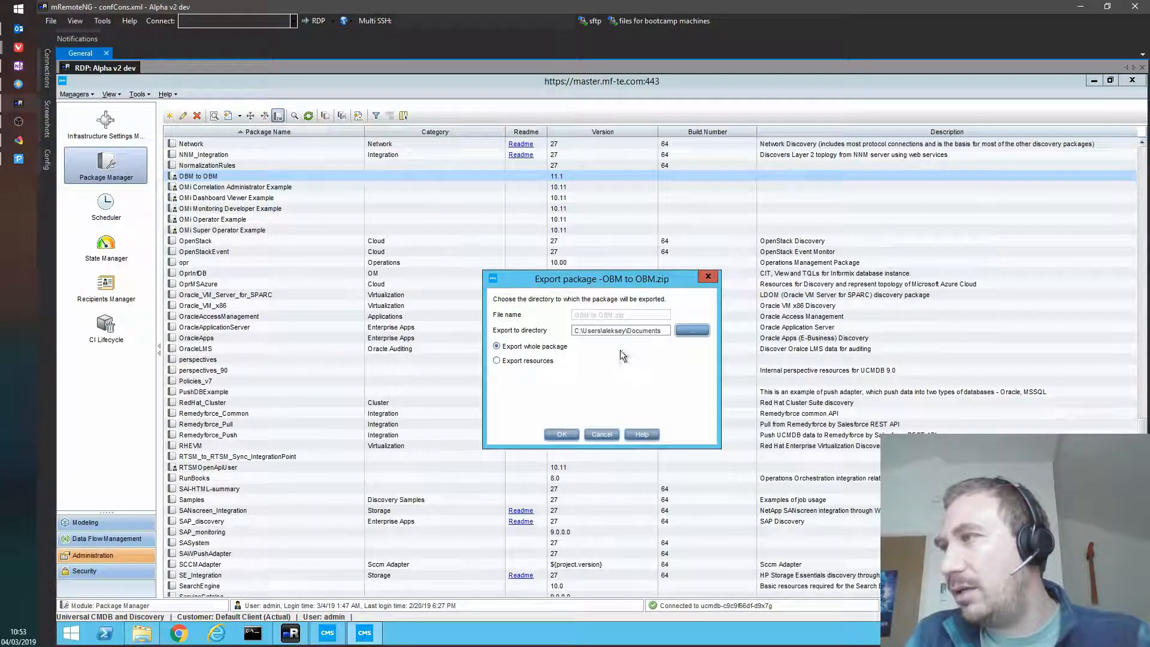
pyautogui.click(559, 435)
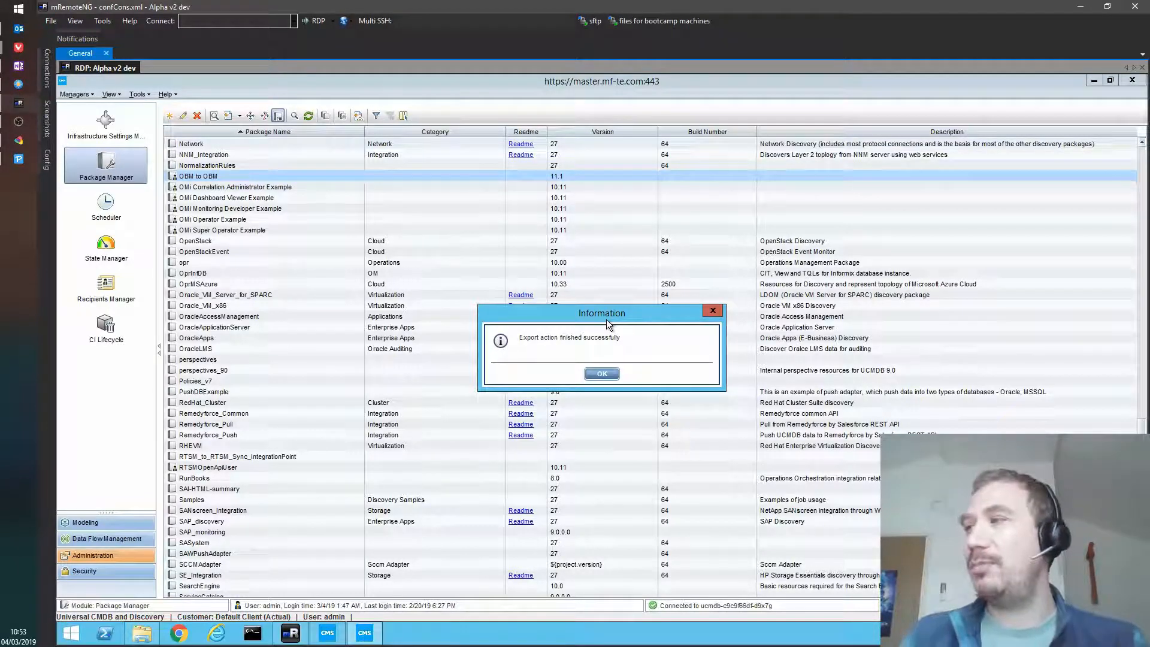
pyautogui.click(600, 373)
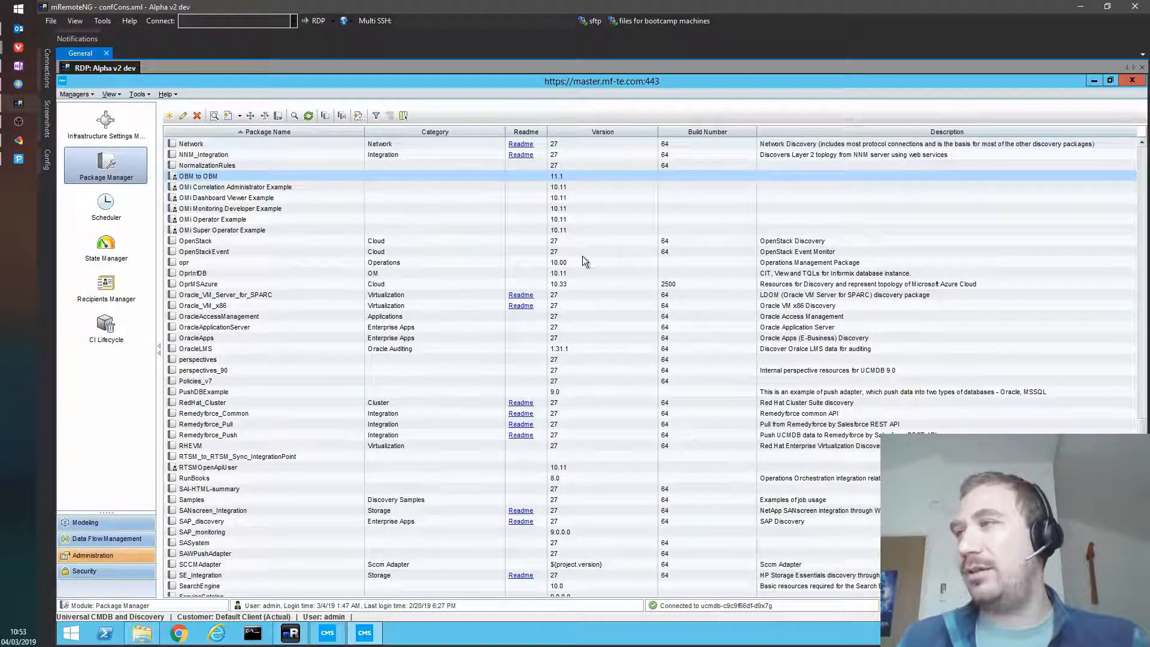